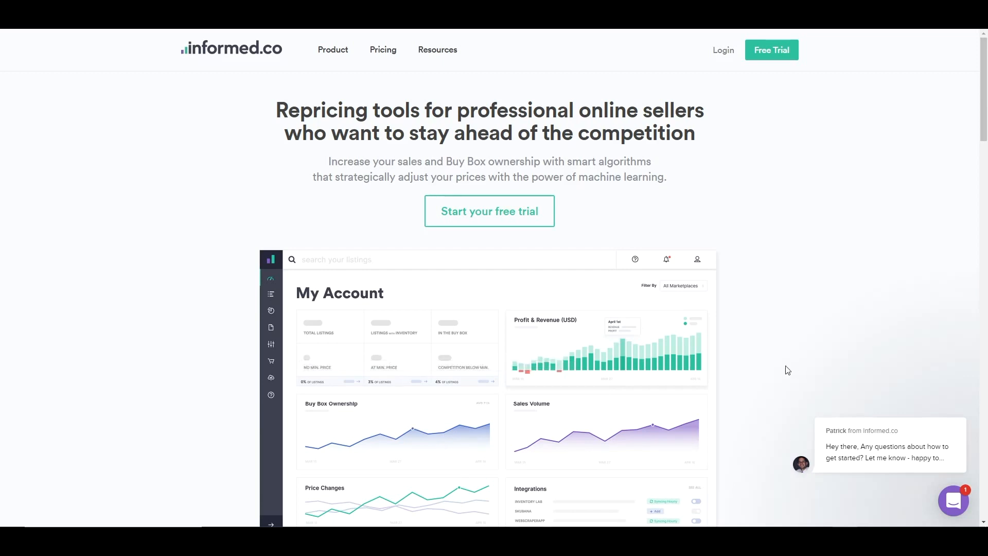
Open the sign-up form for the Informed.co free 14 day trial
click(781, 58)
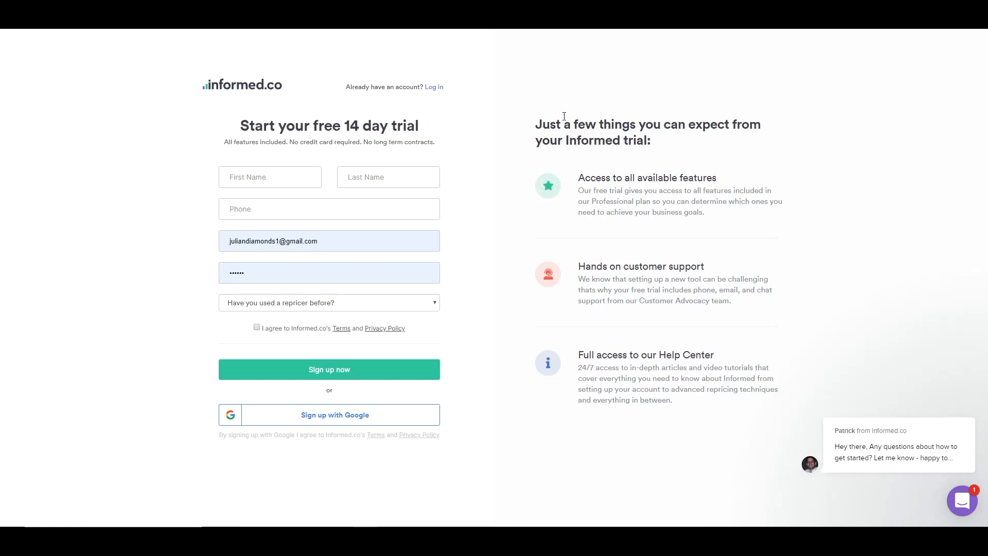
right_click(557, 130)
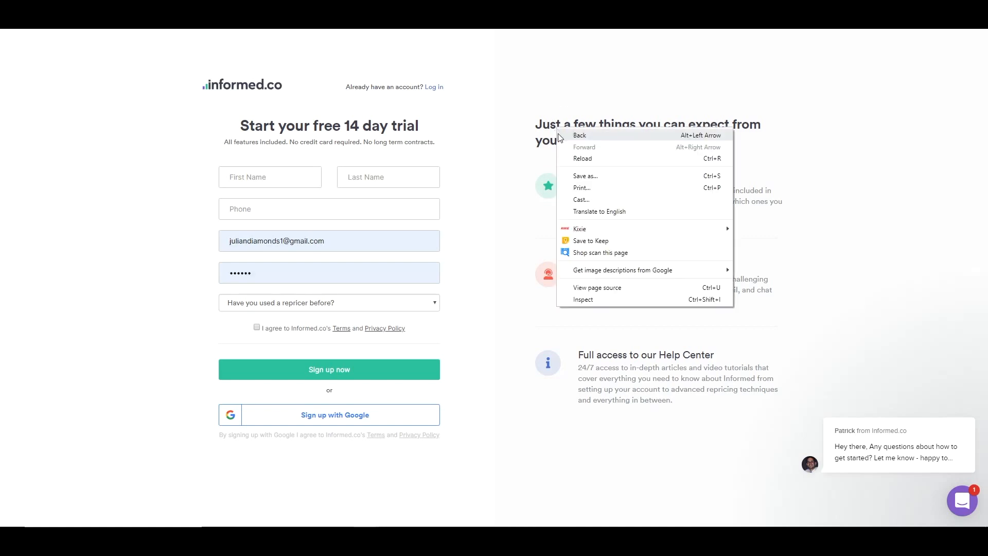
click(498, 113)
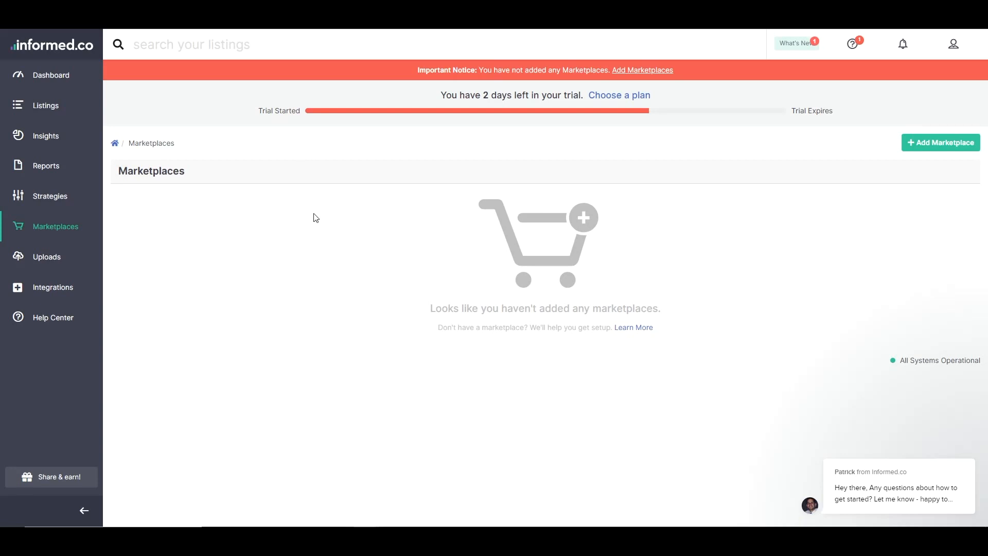
Add an Amazon marketplace in the Americas region, selecting only United States
click(653, 71)
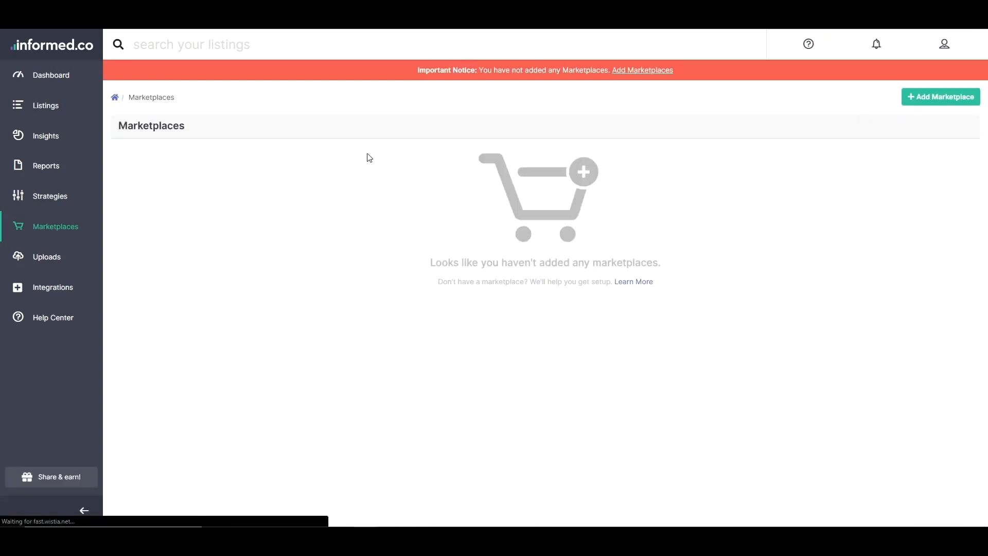
click(934, 148)
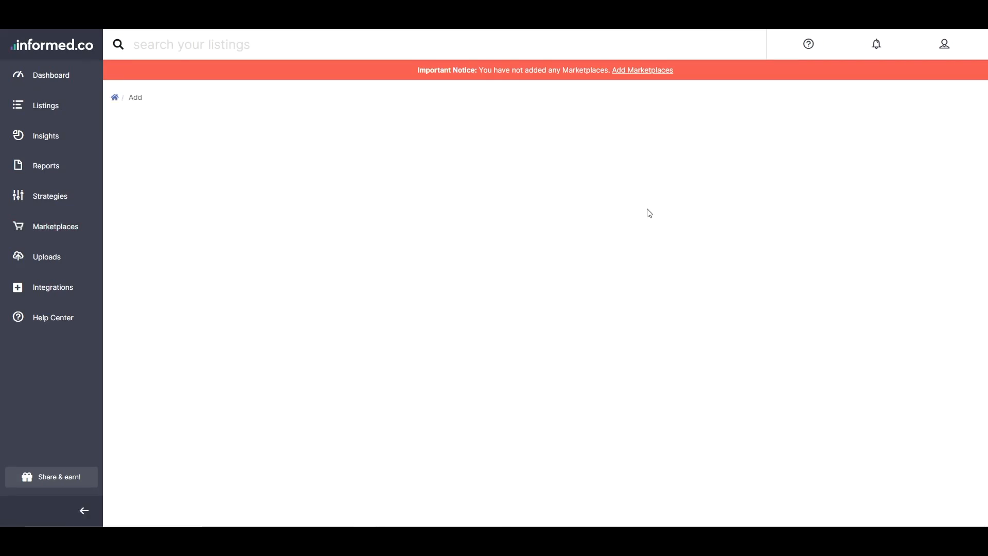
click(403, 373)
click(337, 295)
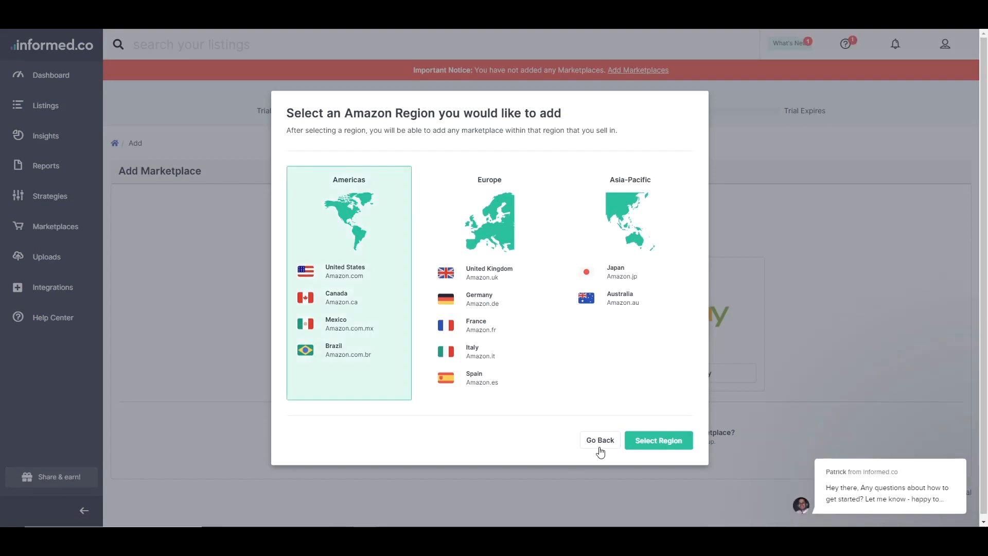
click(679, 442)
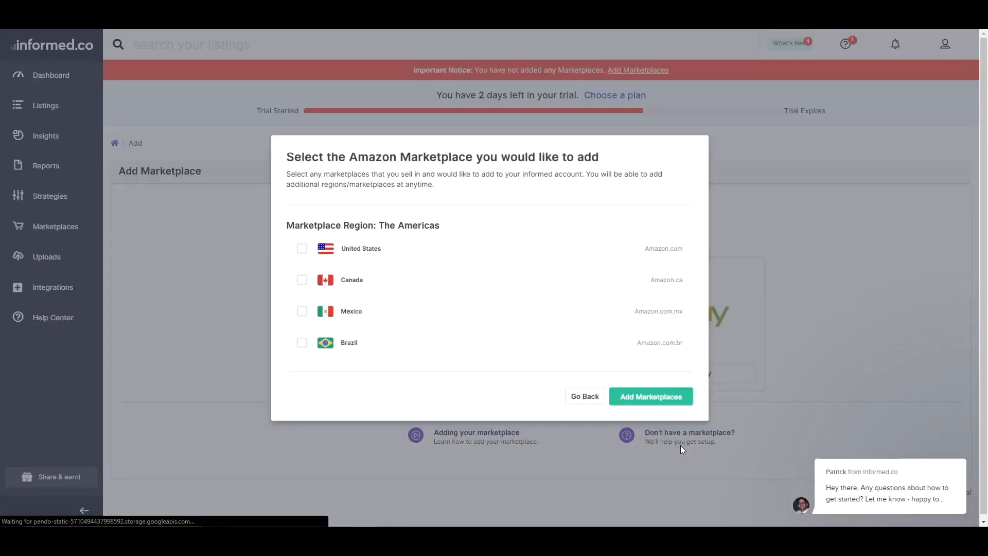
click(325, 258)
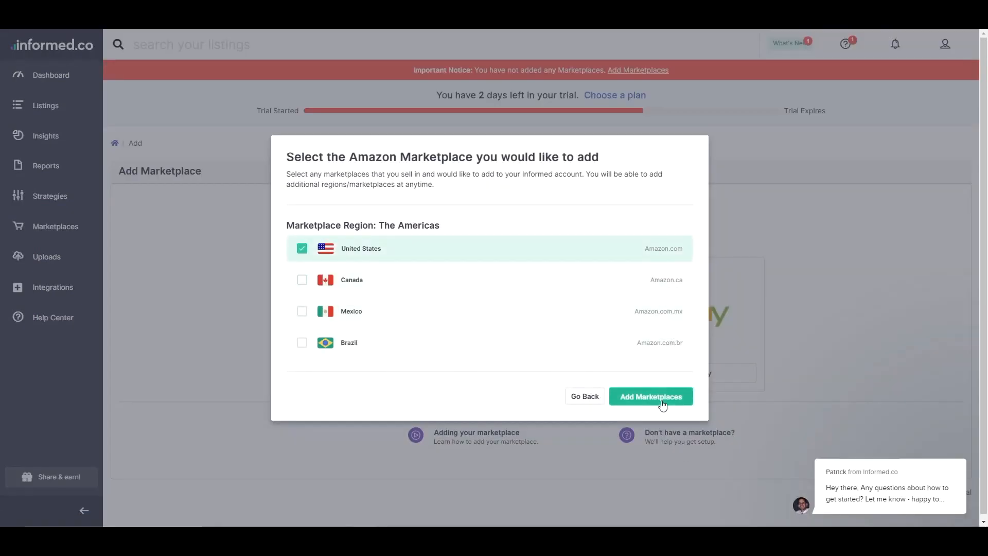
click(662, 402)
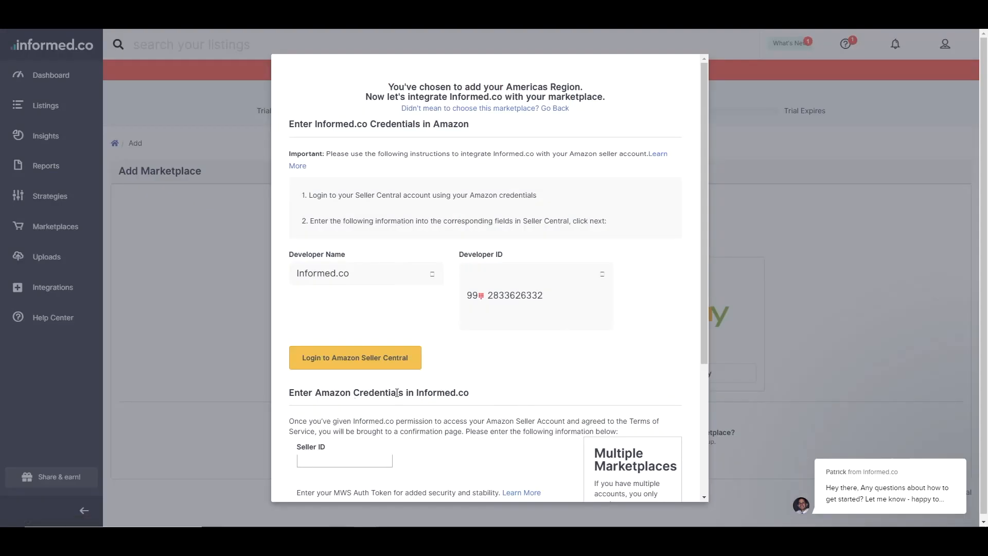
Copy Informed.co's developer name and developer ID, and go to Amazon Seller Central
click(434, 278)
click(604, 278)
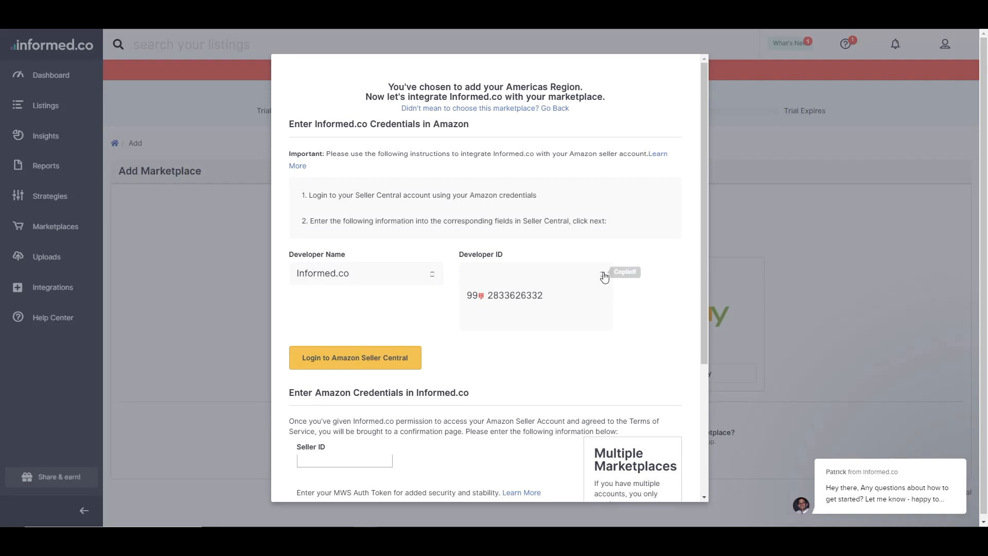
click(371, 361)
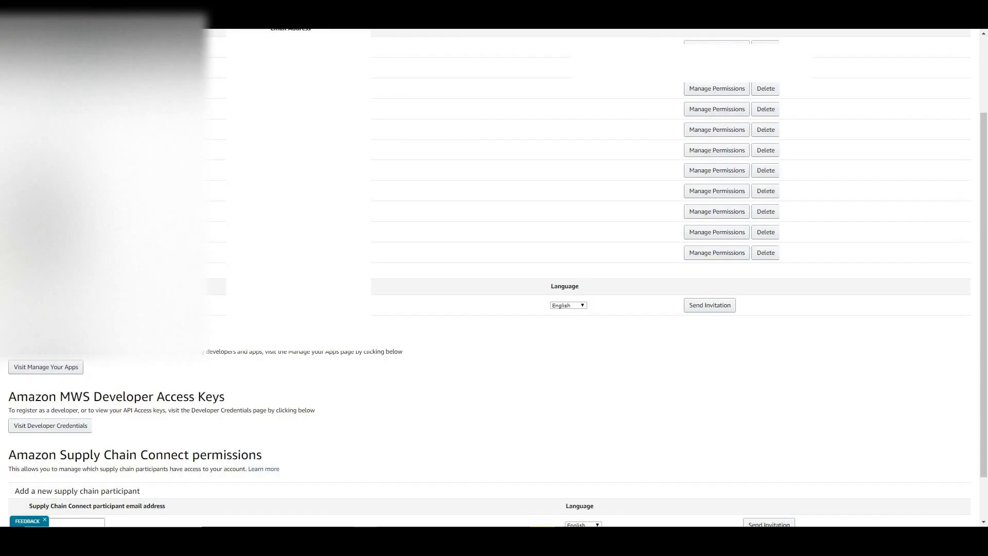
Start authorizing a new developer from Seller Central's app management, submitting the copied developer name and developer ID
scroll(496, 194, up, 3)
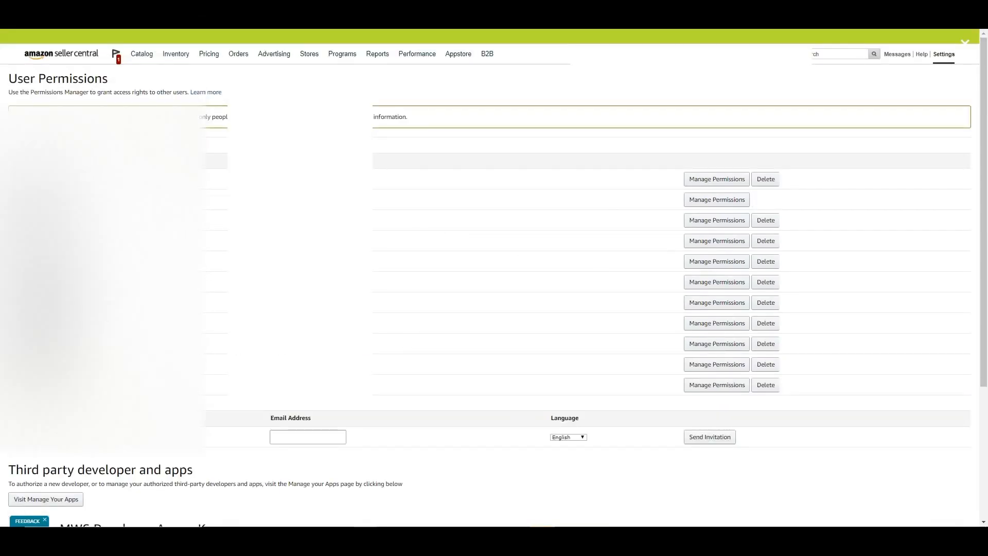
click(60, 492)
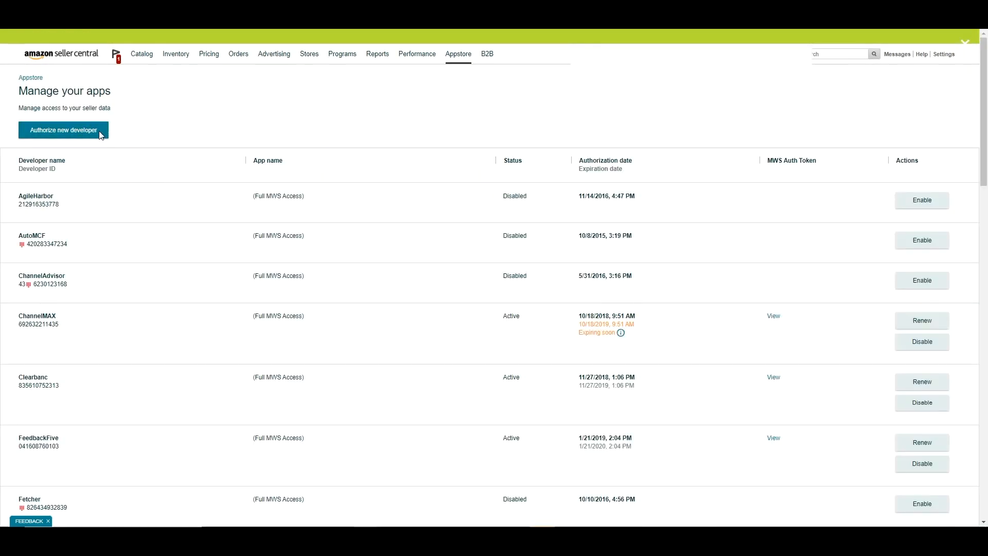
click(81, 136)
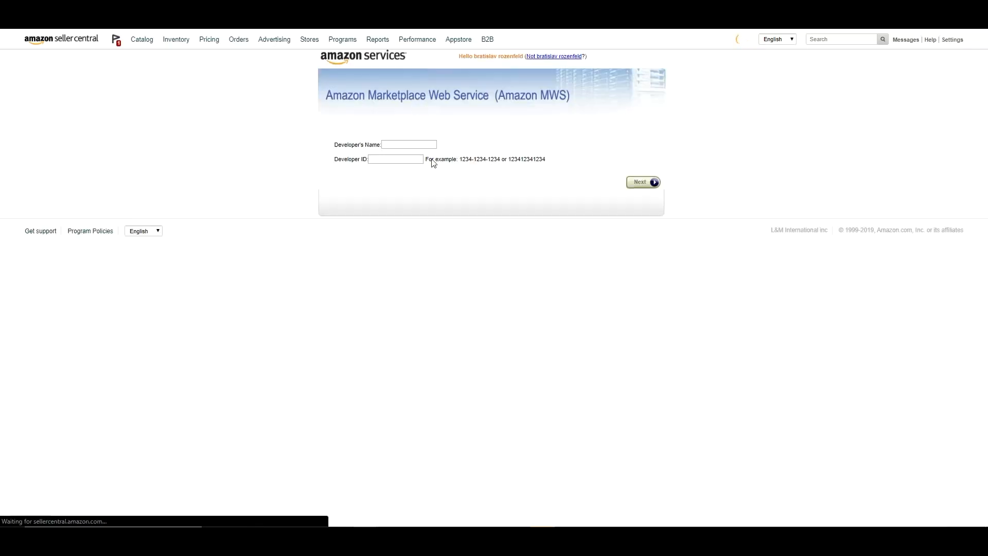
scroll(432, 160, down, 1)
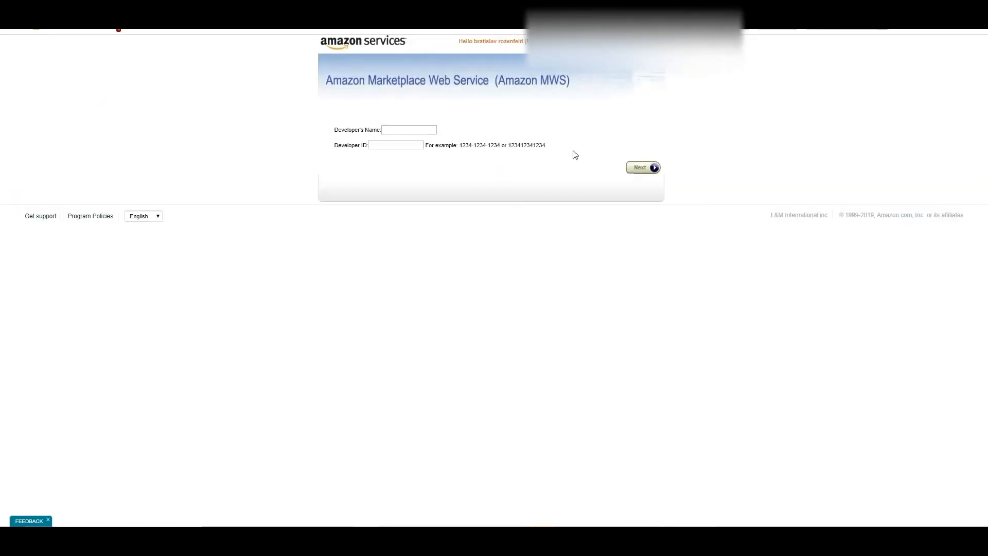
scroll(573, 155, up, 1)
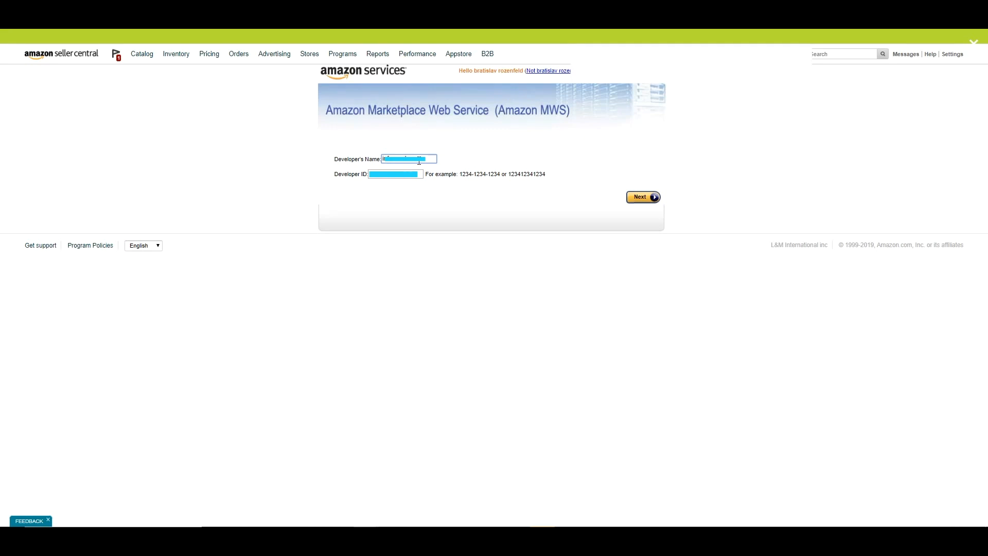
click(638, 197)
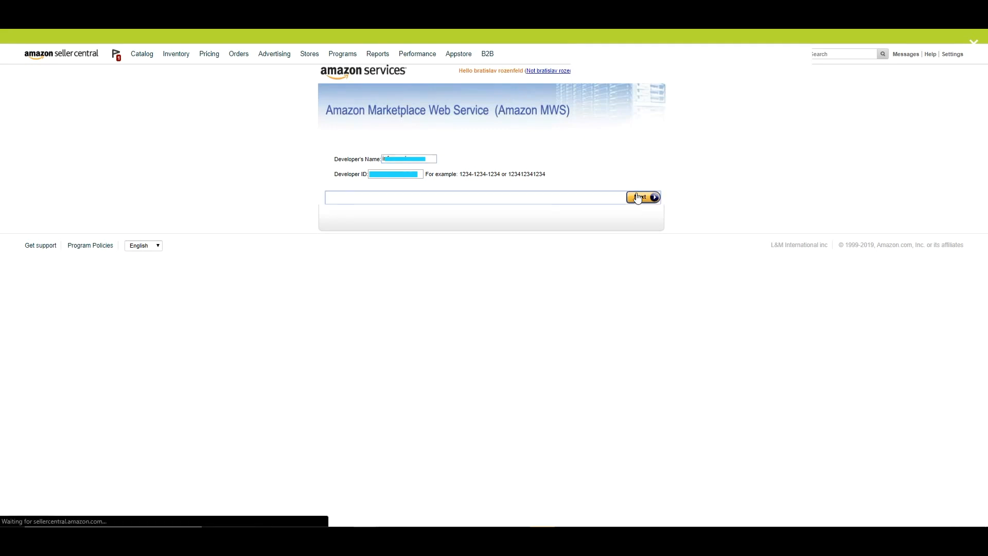
Accept responsibility for informed.co's actions and grant it access to the Amazon selling account
scroll(637, 197, down, 1)
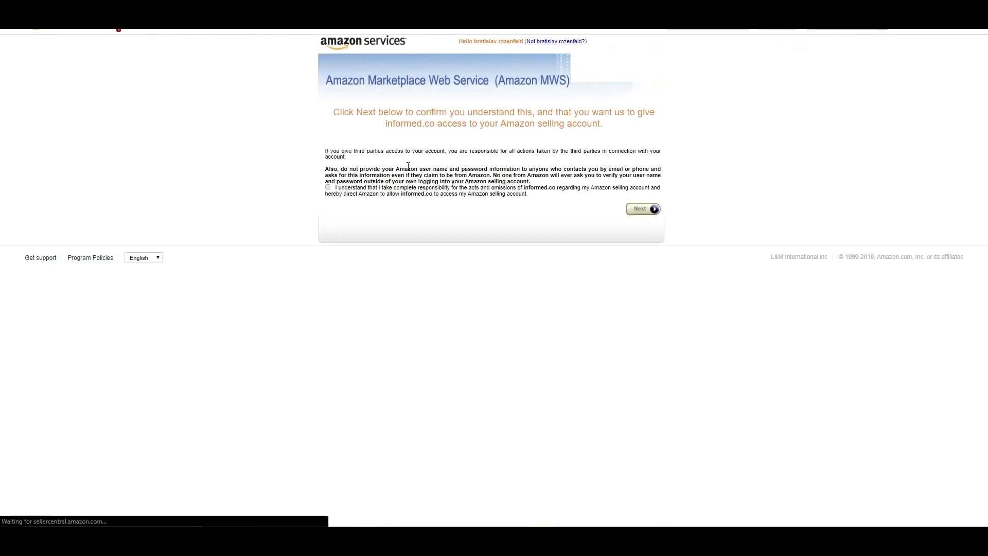
click(328, 187)
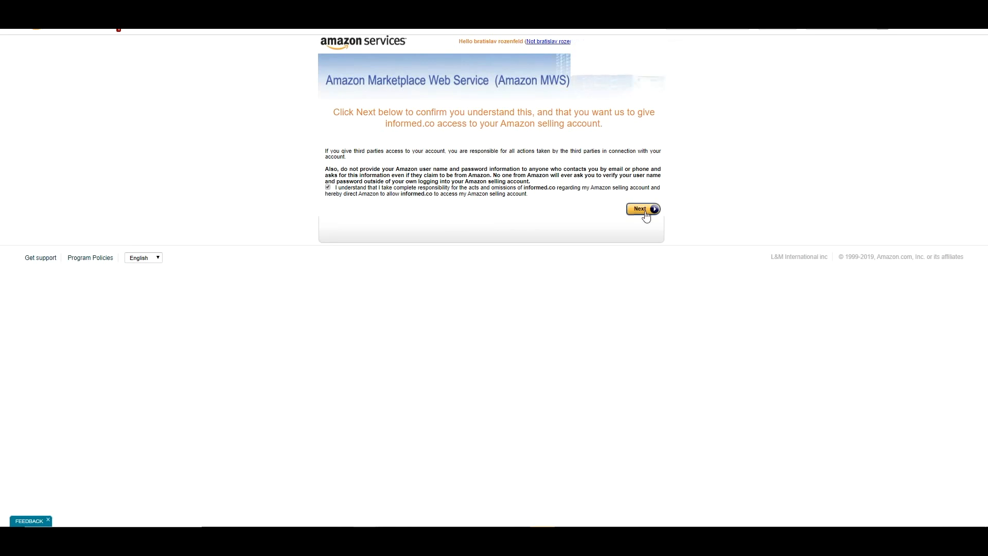
scroll(646, 216, up, 1)
click(646, 238)
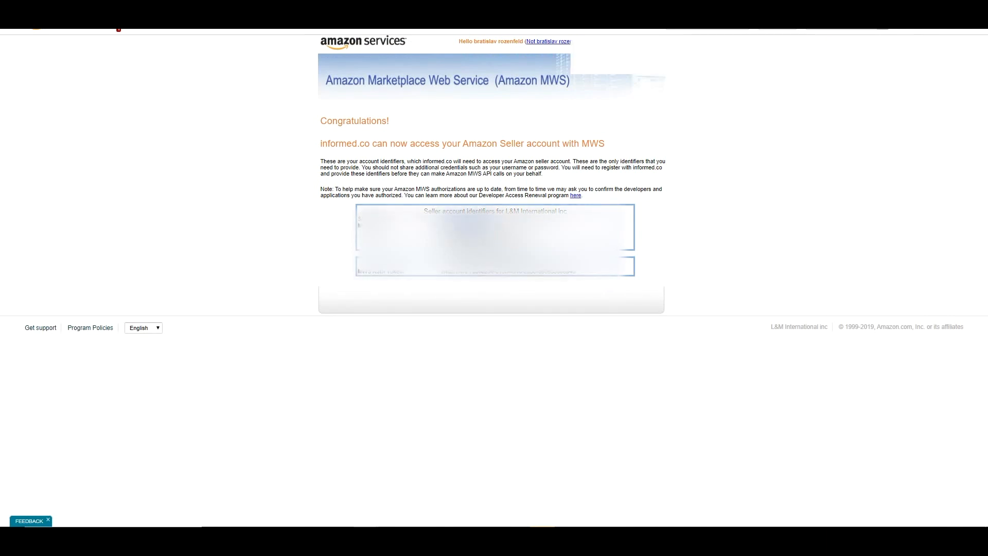
scroll(494, 193, up, 1)
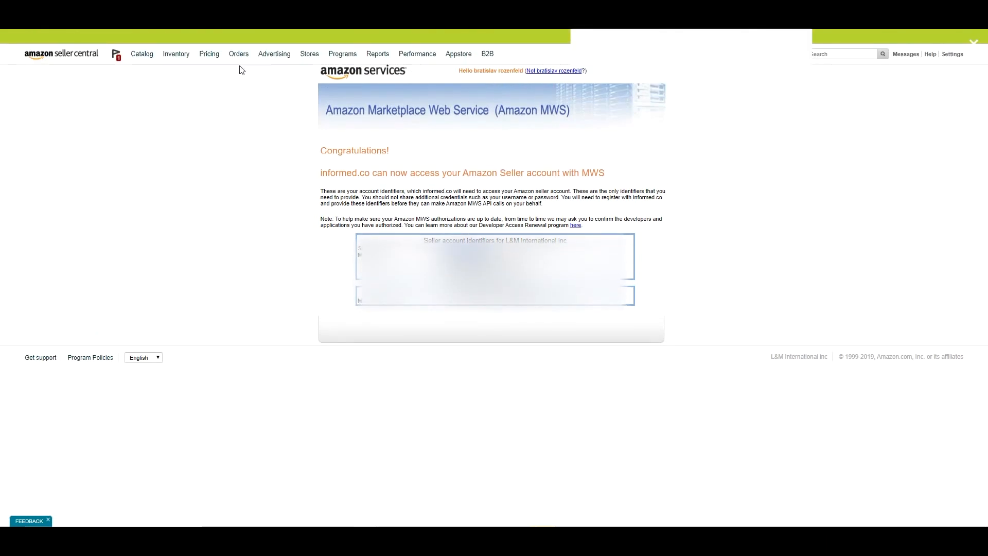
Switch back to Informed.co, fill in the Seller ID and MWS Auth Token, and verify the marketplaces
key(alt+Tab)
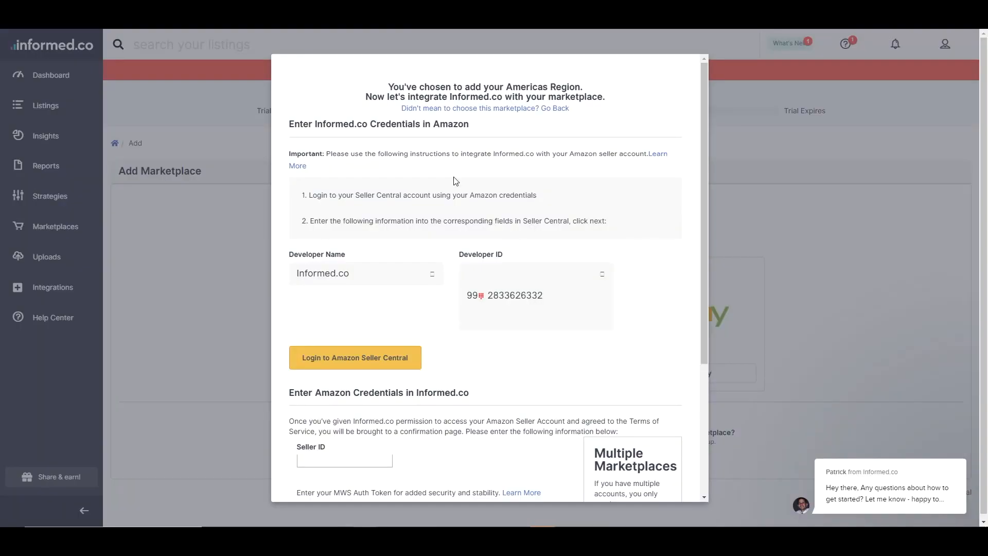
scroll(507, 375, down, 4)
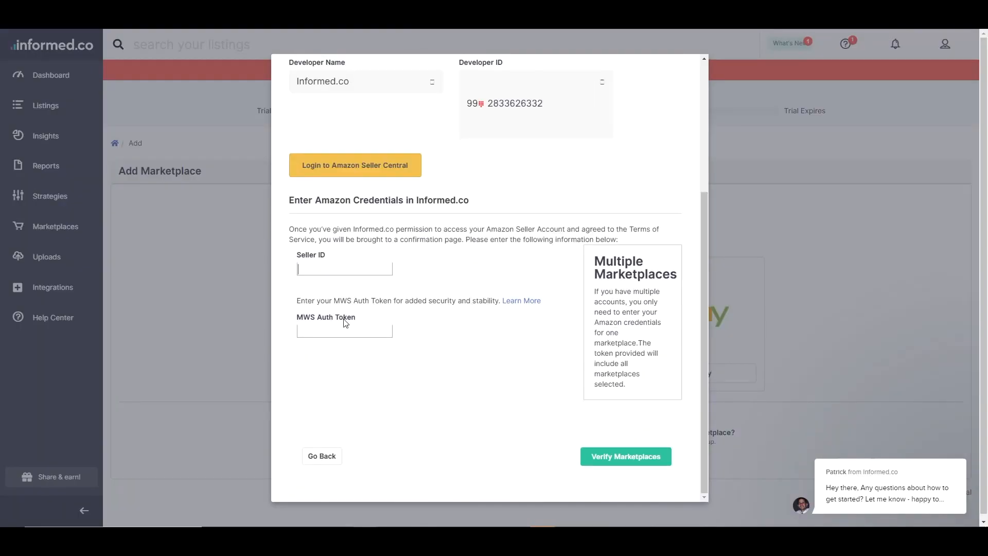
click(633, 458)
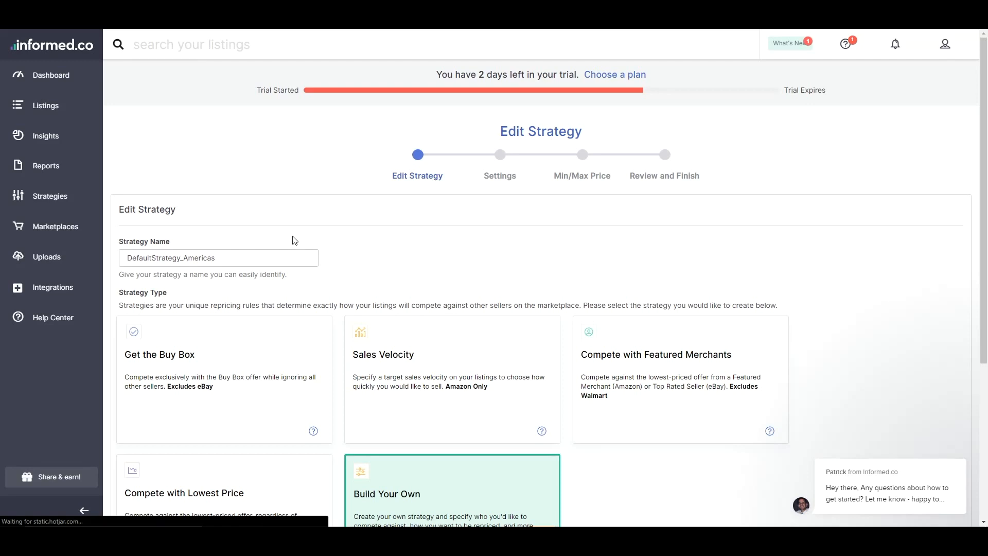
Choose Get the Buy Box as the type for DefaultStrategy_Americas and continue to its settings
scroll(305, 245, down, 5)
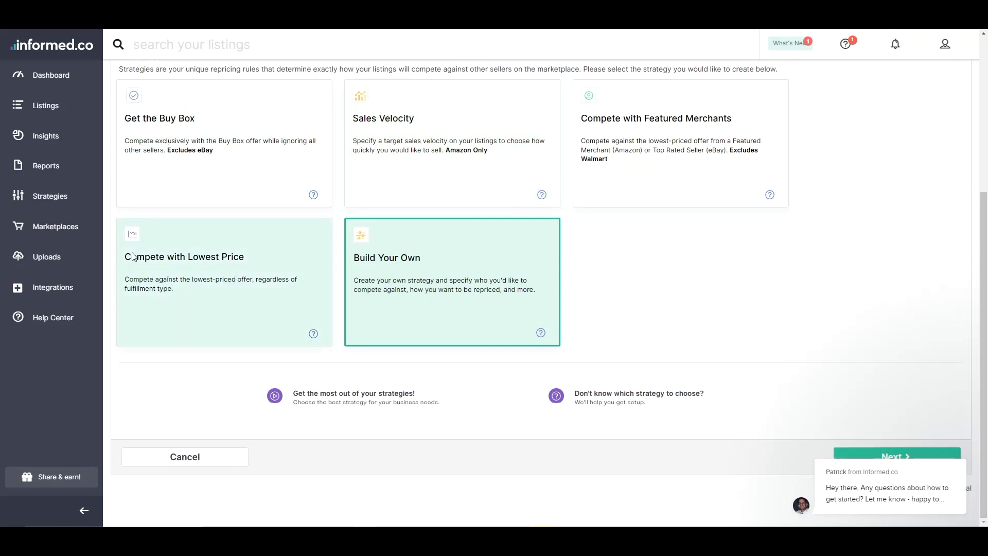
drag(196, 119, 124, 123)
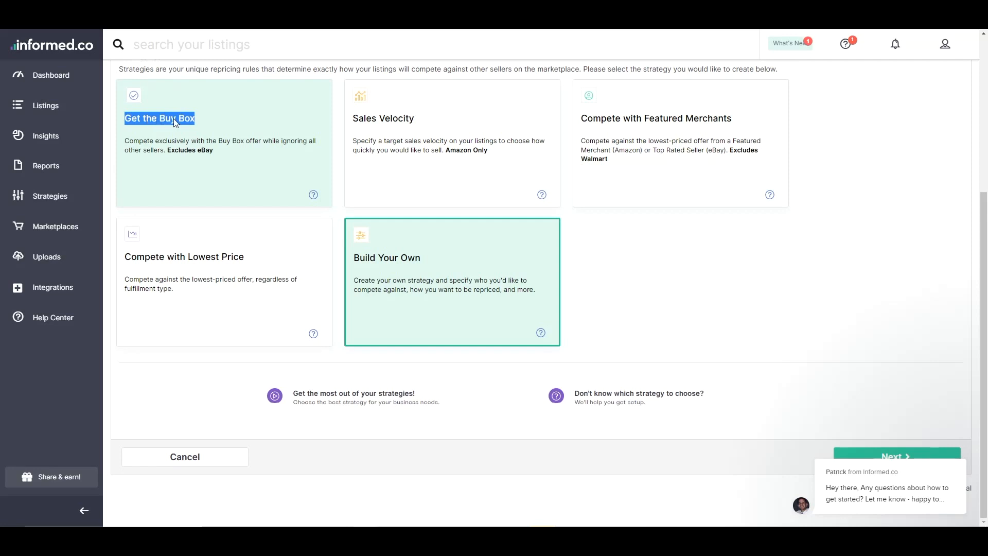
click(146, 118)
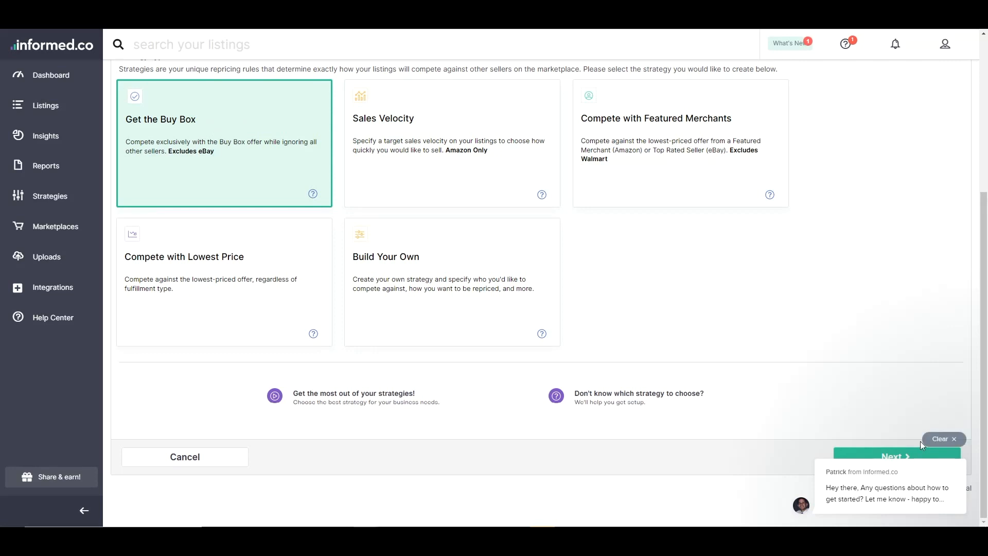
click(944, 438)
click(877, 458)
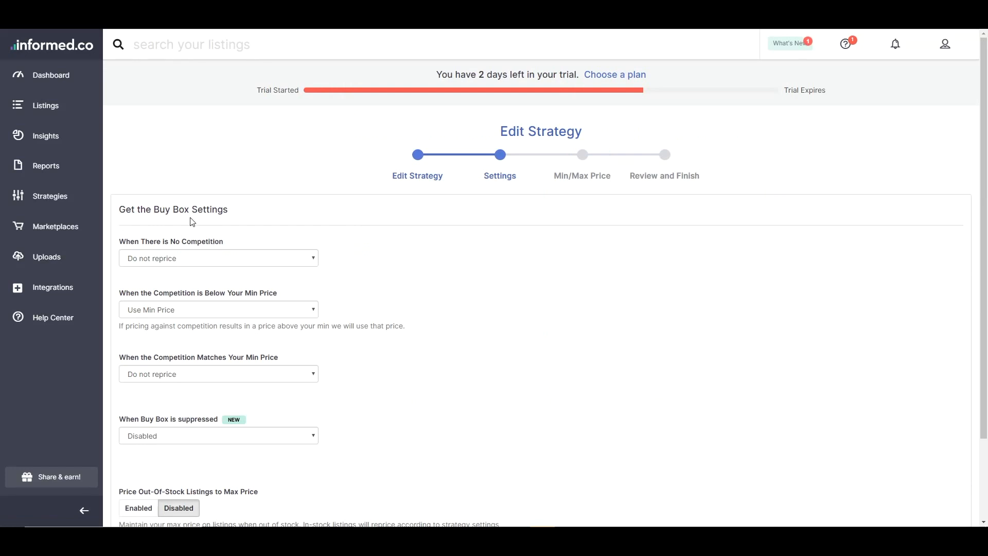
Review the repricing options for when there is no competition and choose Do not reprice
scroll(203, 221, down, 2)
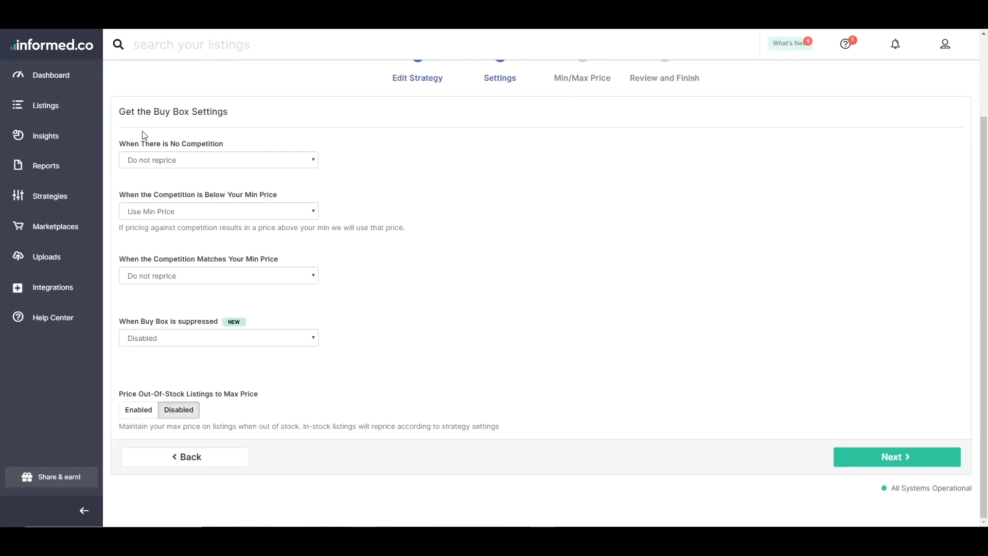
drag(121, 147, 205, 145)
click(235, 150)
click(219, 159)
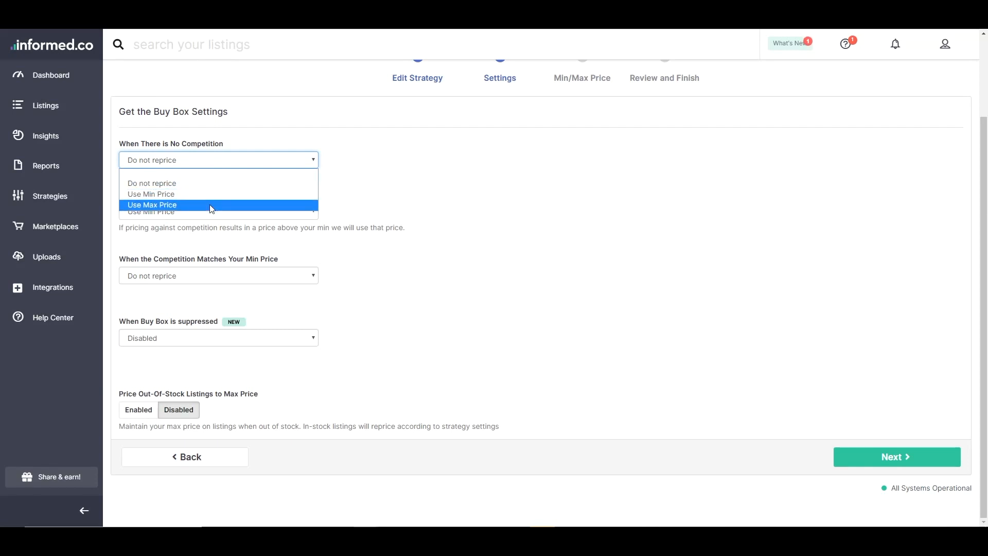
drag(119, 143, 210, 145)
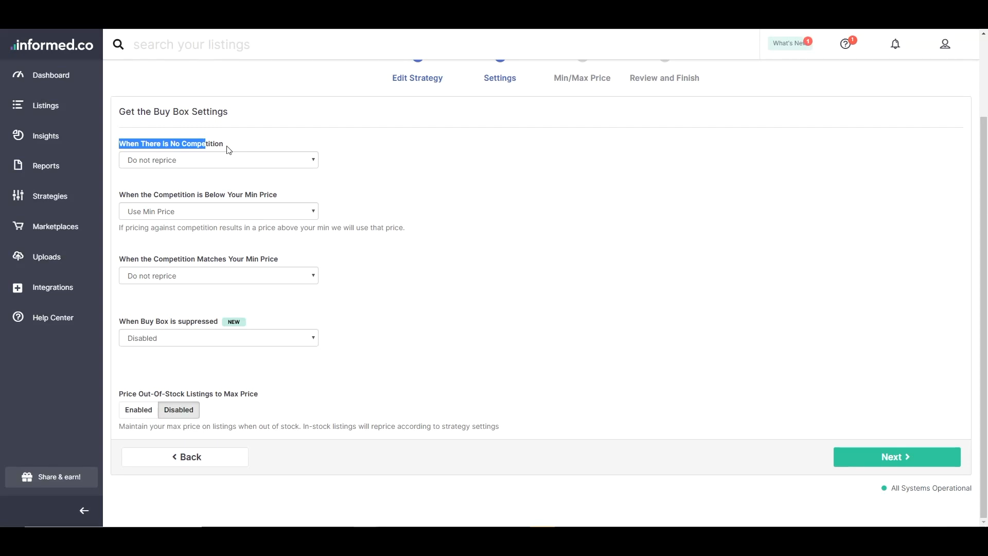
click(229, 161)
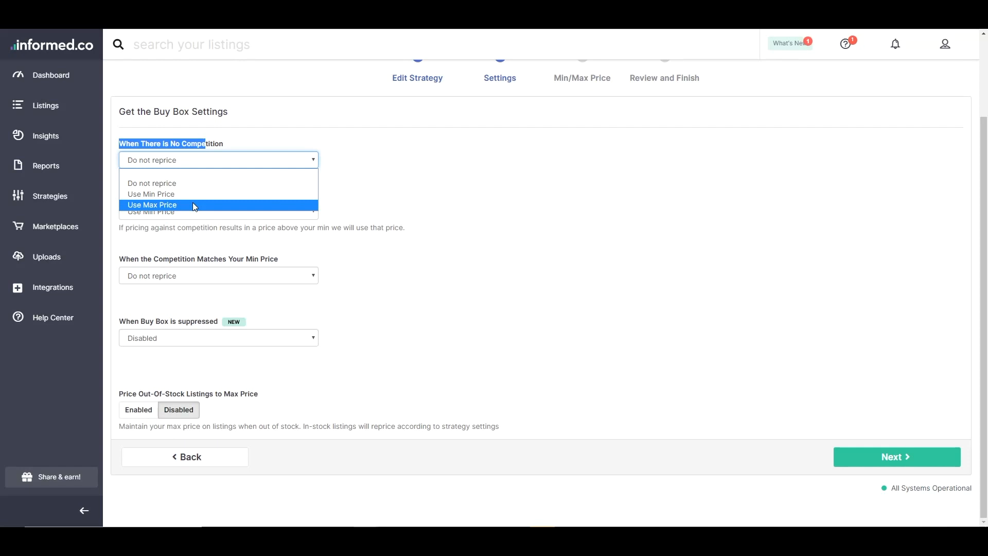
click(185, 184)
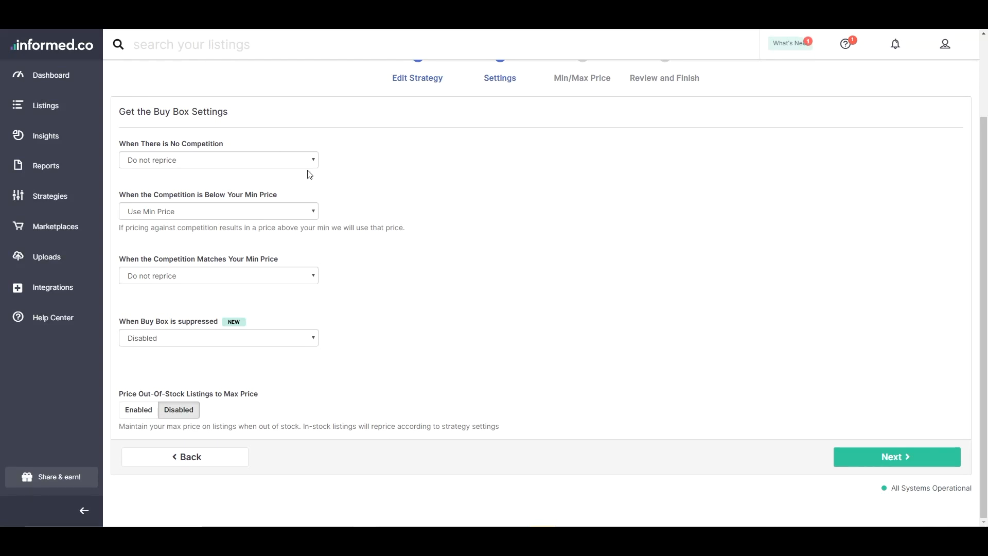
click(200, 161)
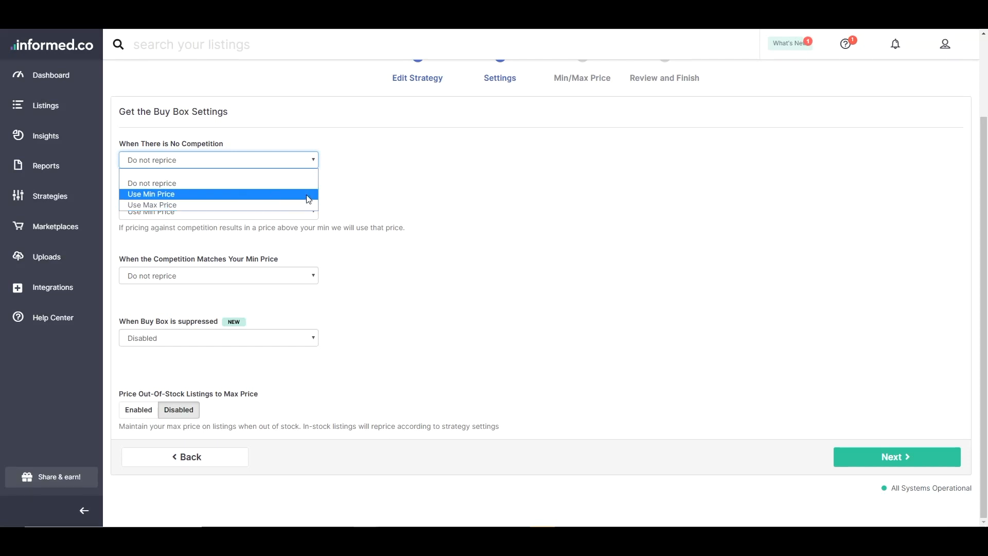
click(331, 185)
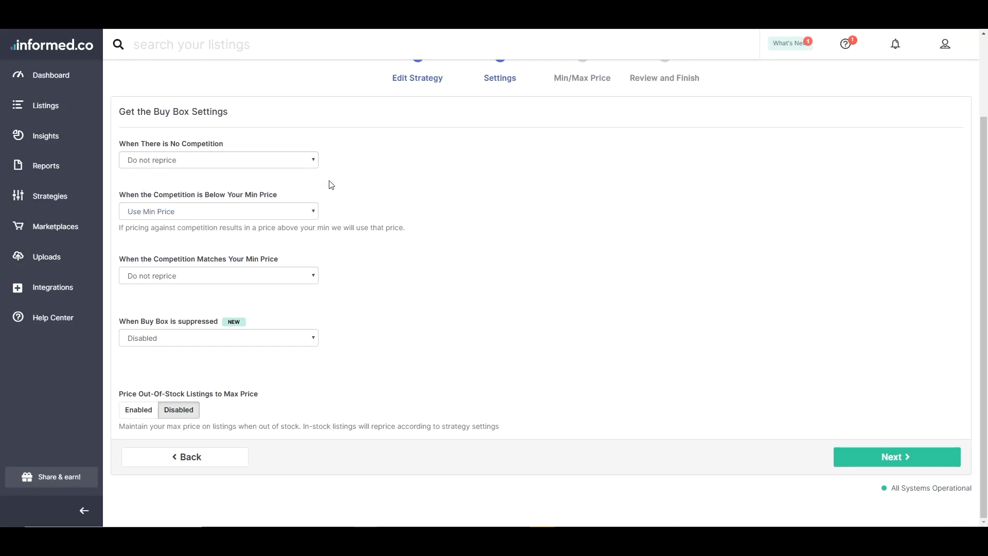
Keep Do not reprice for no competition and choose Use Min Price when the competition is below your min price
click(302, 169)
click(200, 186)
click(235, 217)
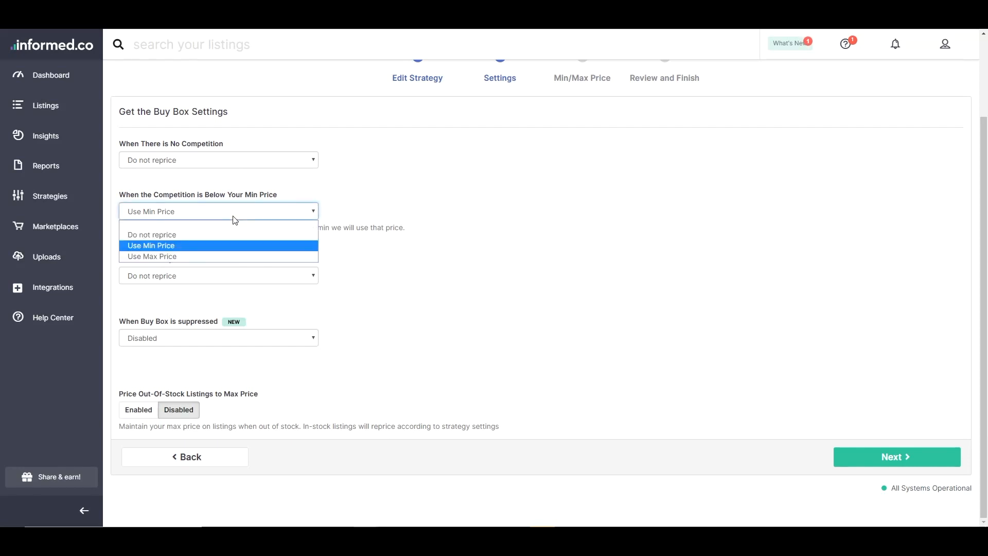
click(229, 246)
click(418, 241)
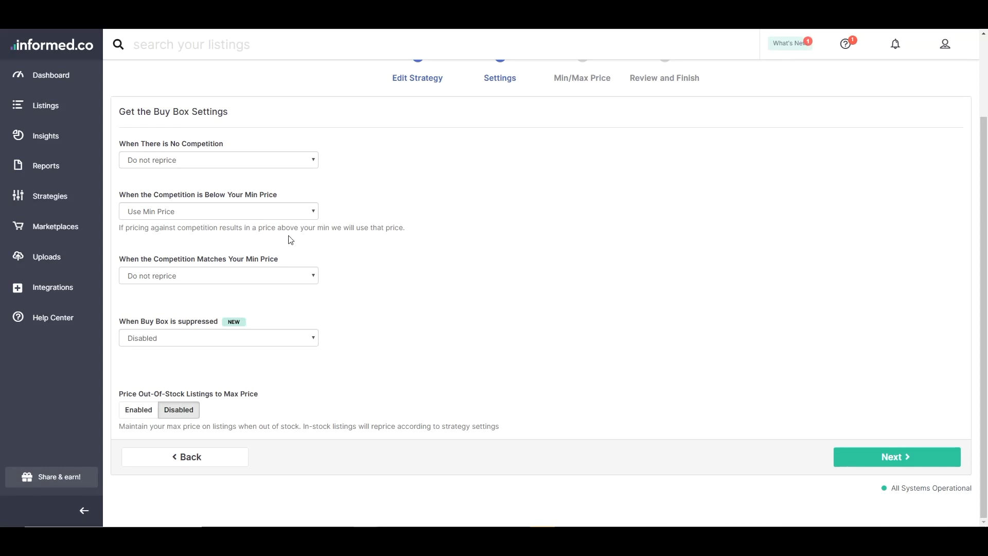
Choose Use Min Price both when the competition matches your min price and when the Buy Box is suppressed
drag(152, 261, 298, 269)
click(304, 276)
click(181, 311)
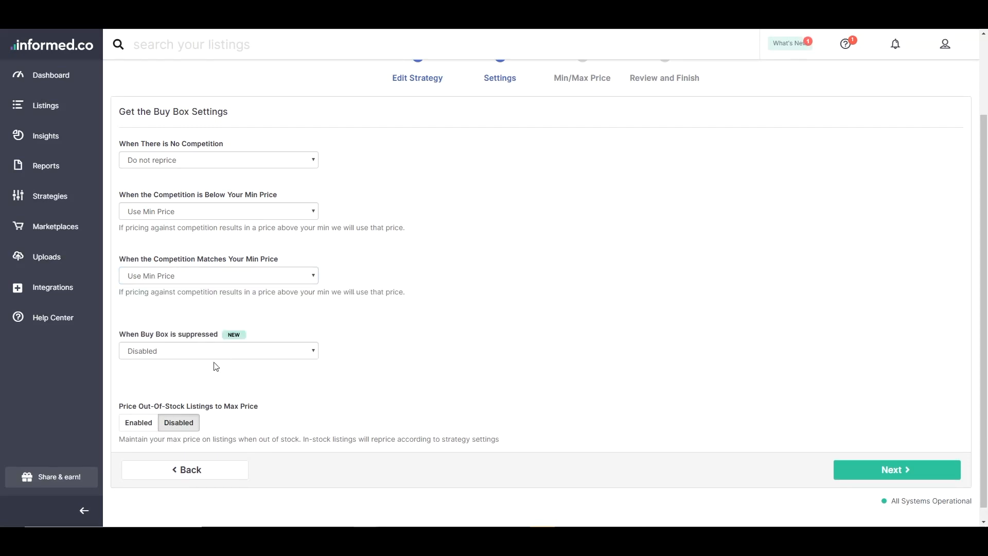
click(178, 357)
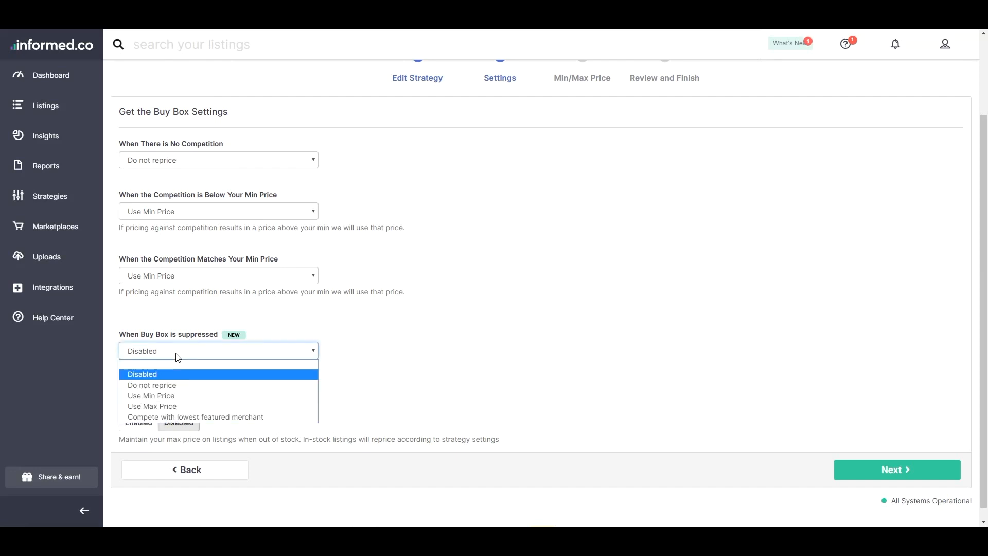
click(192, 396)
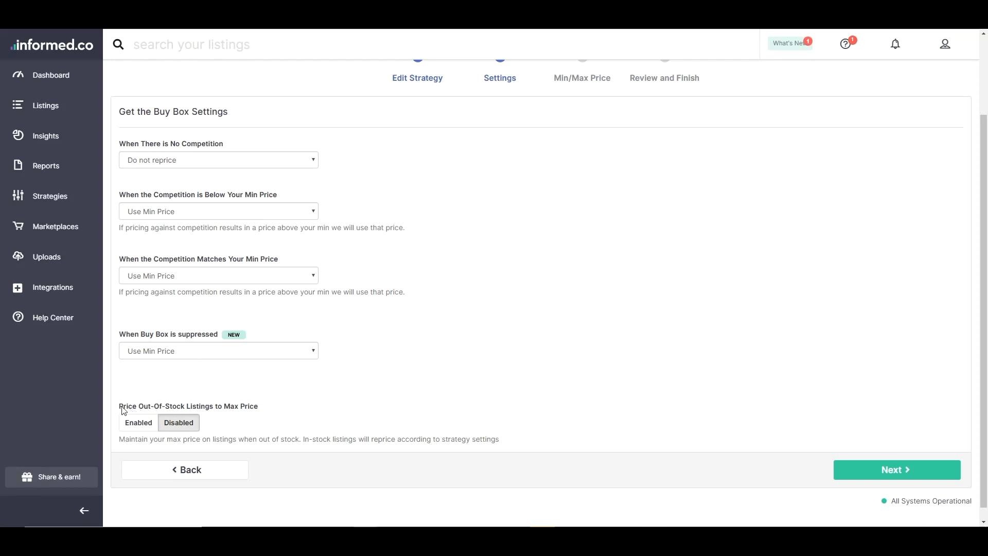
Enable pricing out-of-stock listings to max price and continue to the Min/Max Price stage
drag(119, 407, 272, 411)
click(282, 403)
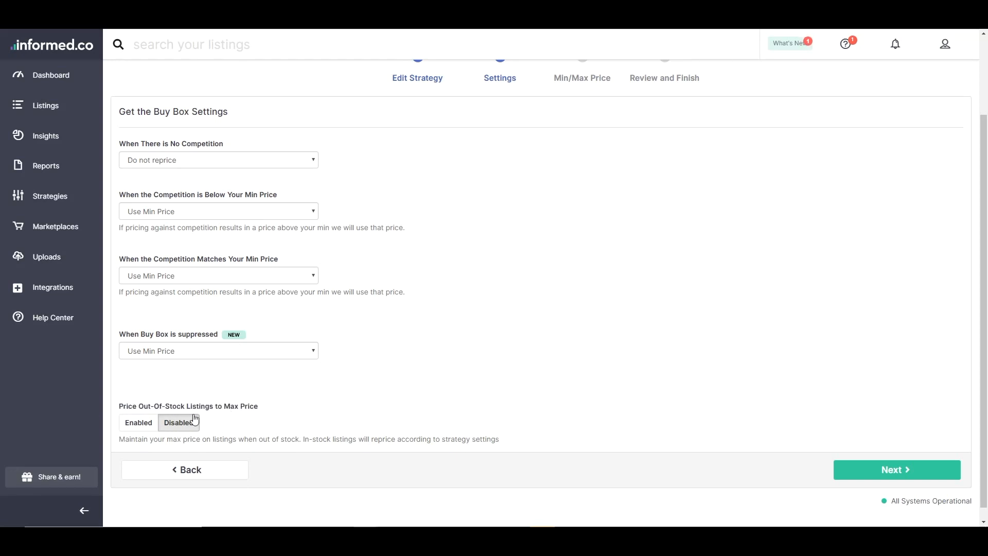
click(134, 424)
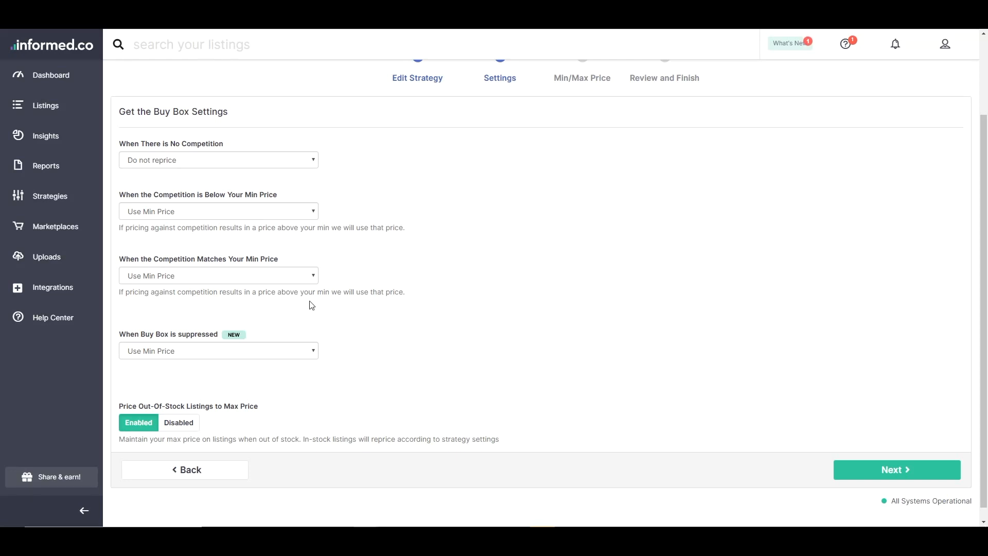
click(864, 475)
Compare the Return on Investment, Profit Margin and Fixed Profit methods for min and max prices, and choose Profit Margin
scroll(360, 242, down, 1)
scroll(359, 244, down, 2)
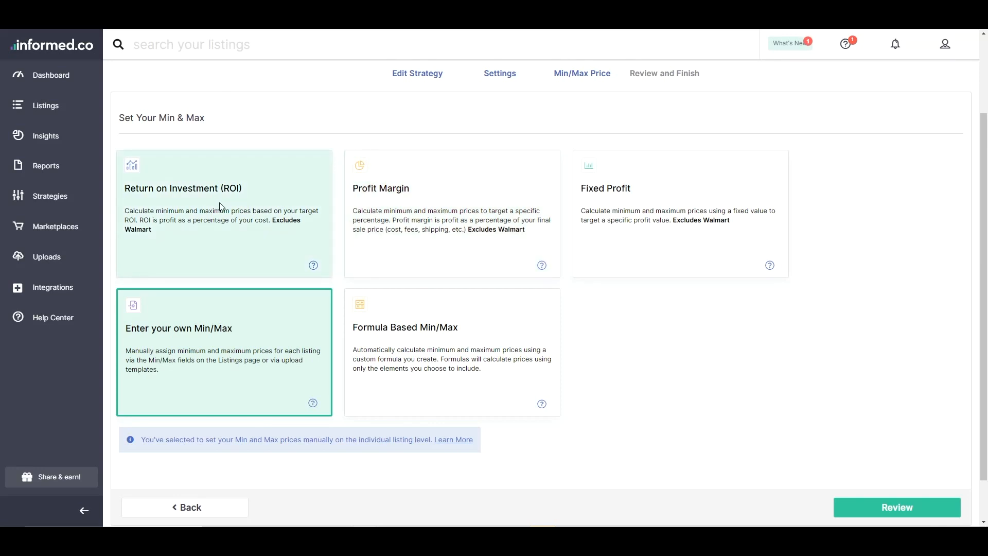
click(257, 212)
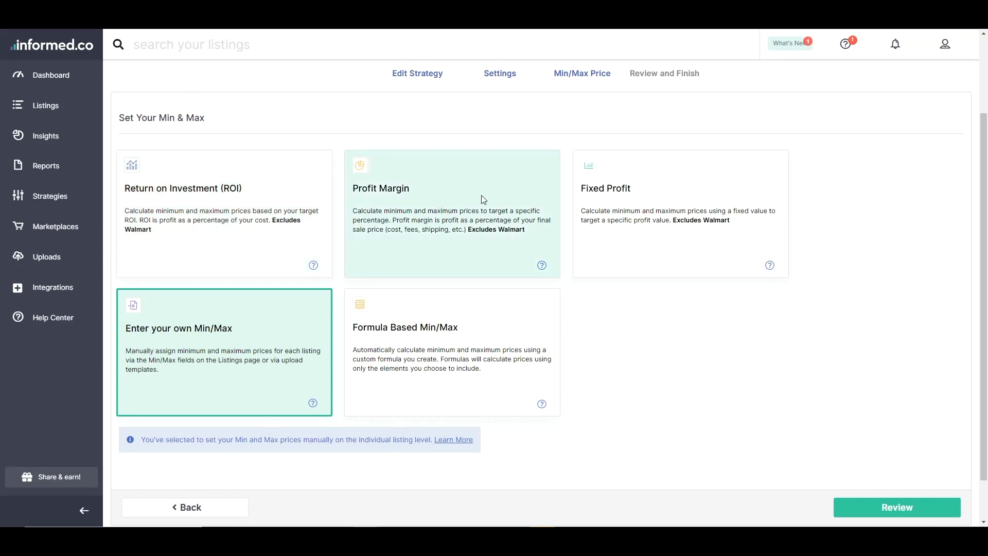
click(370, 192)
click(283, 192)
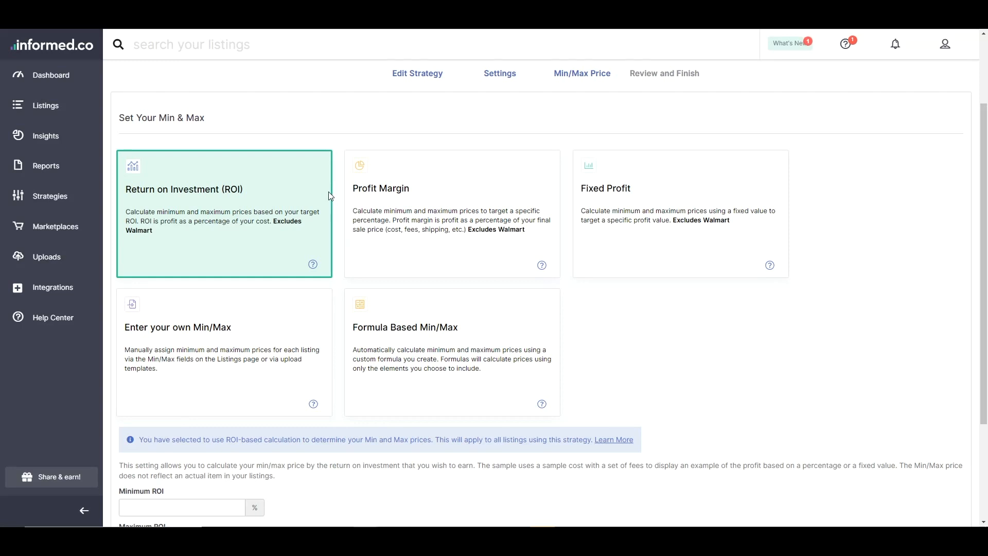
click(433, 202)
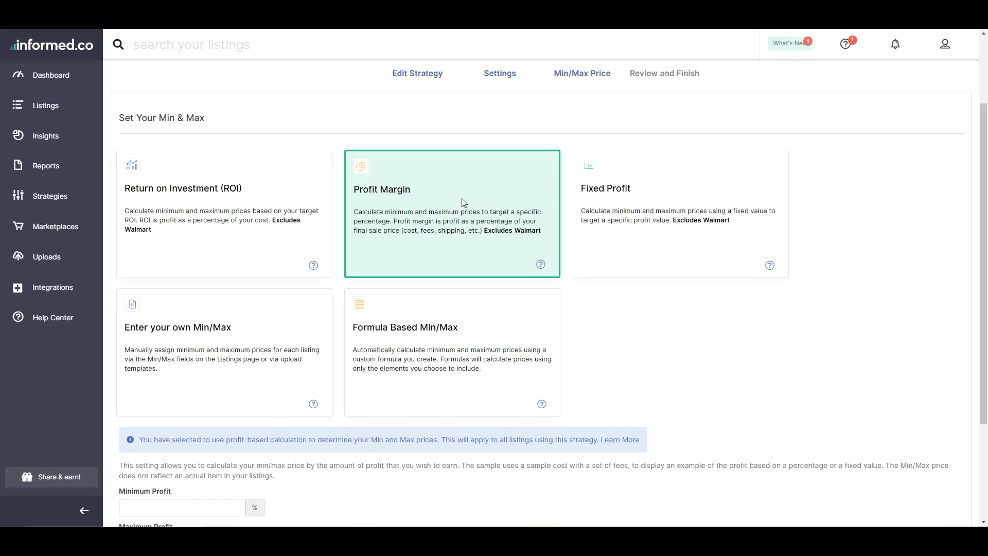
click(610, 201)
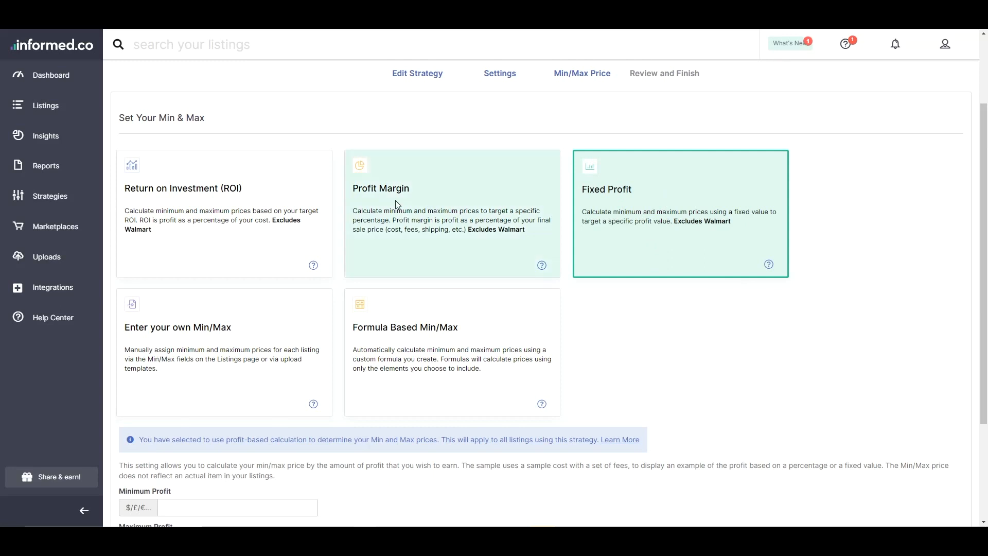
click(429, 203)
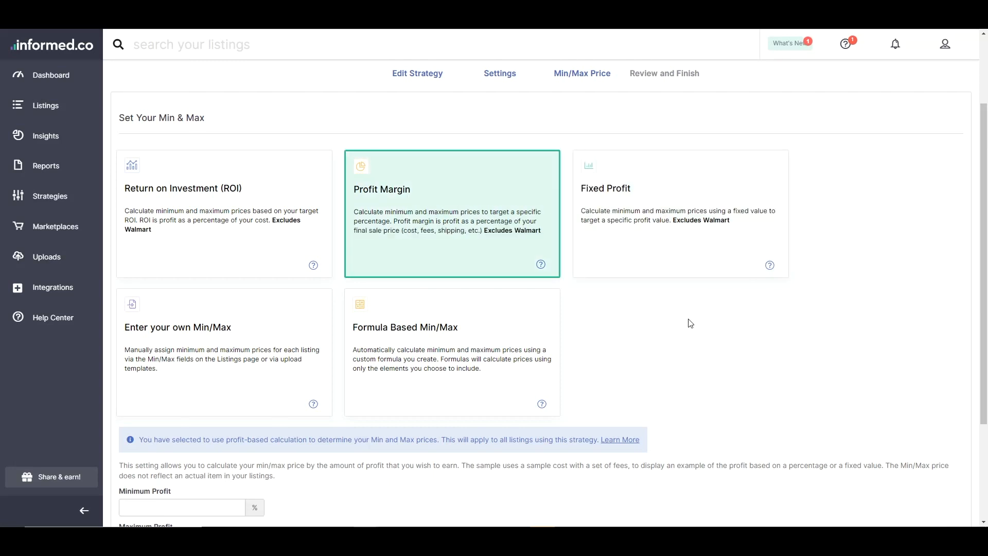
Set the minimum profit to 8% and the maximum profit to 35%
scroll(687, 322, down, 2)
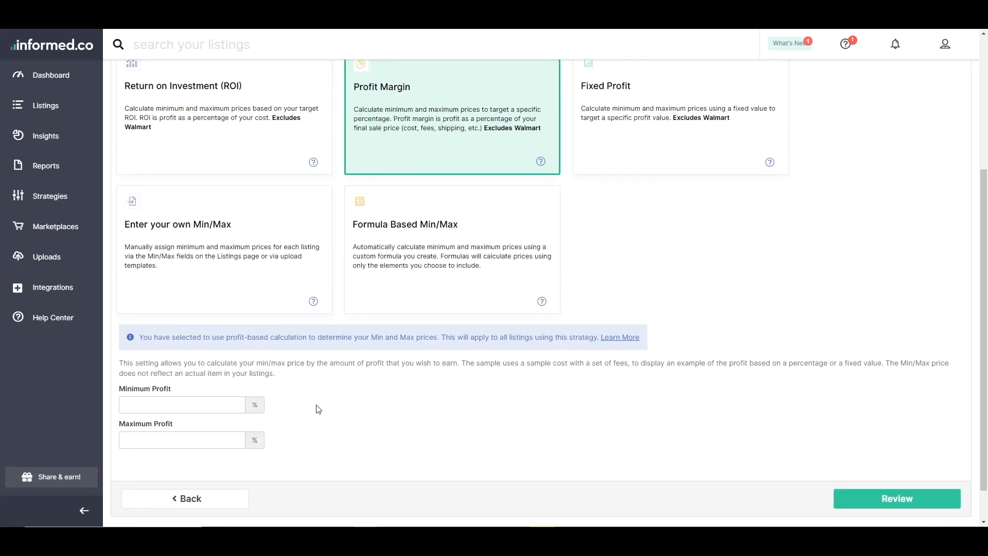
click(199, 407)
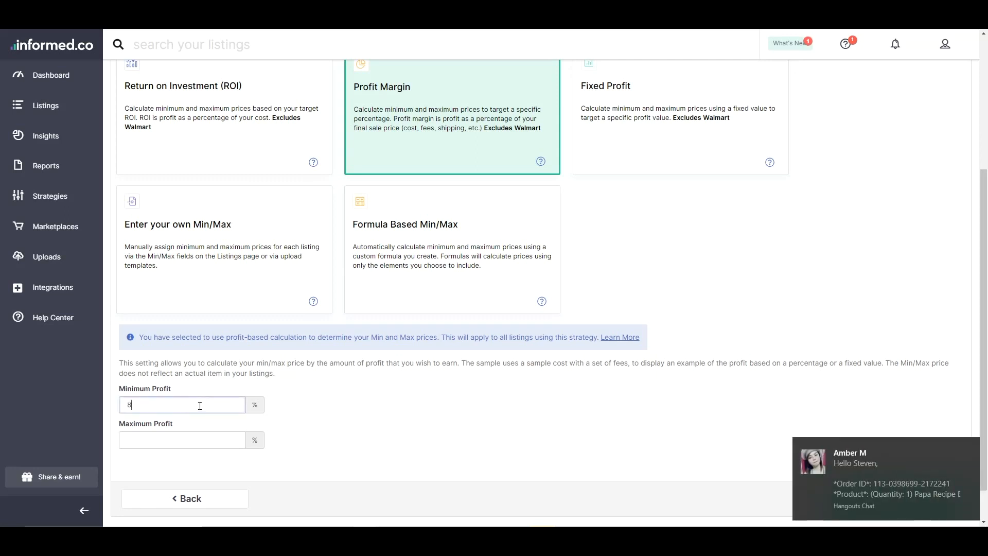
text(8)
click(282, 410)
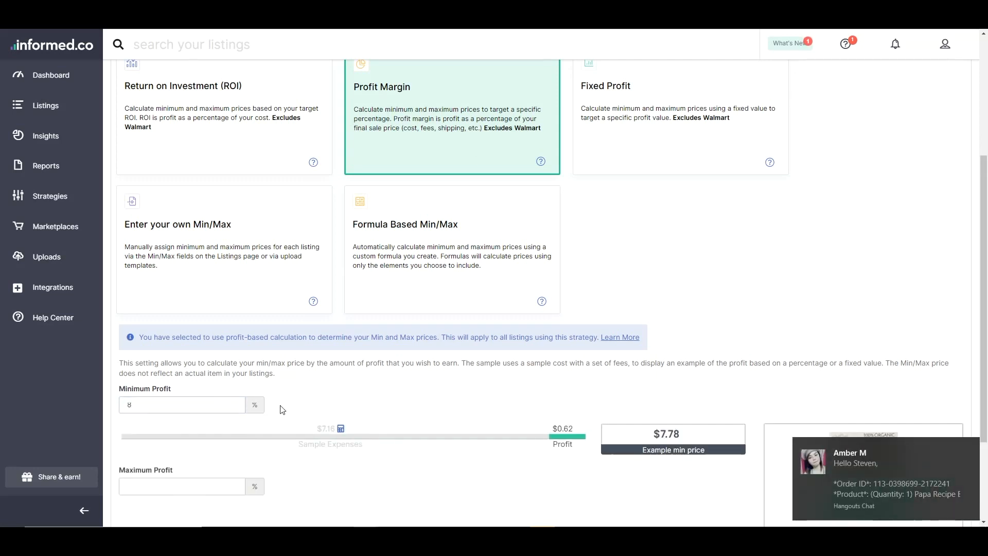
click(967, 447)
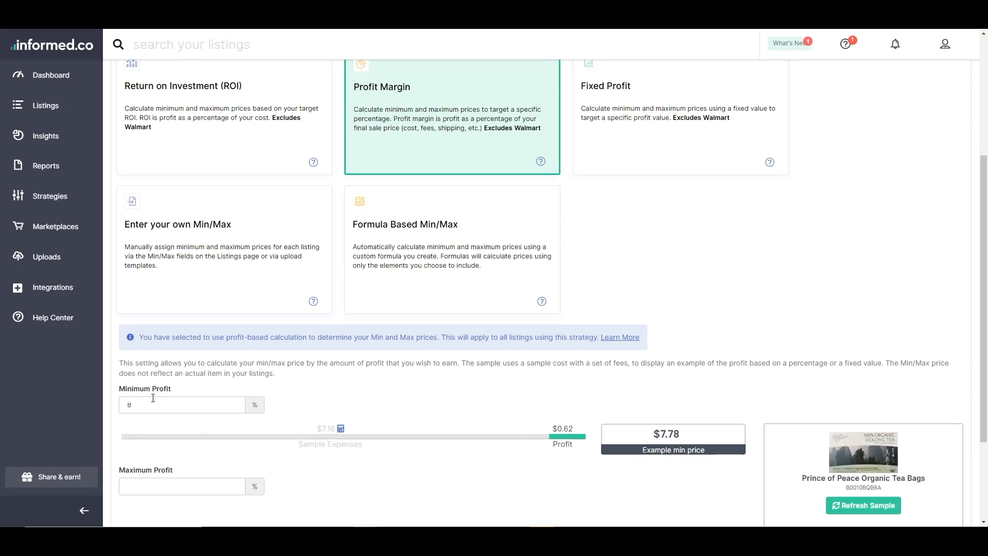
click(187, 479)
text(35)
scroll(189, 478, down, 3)
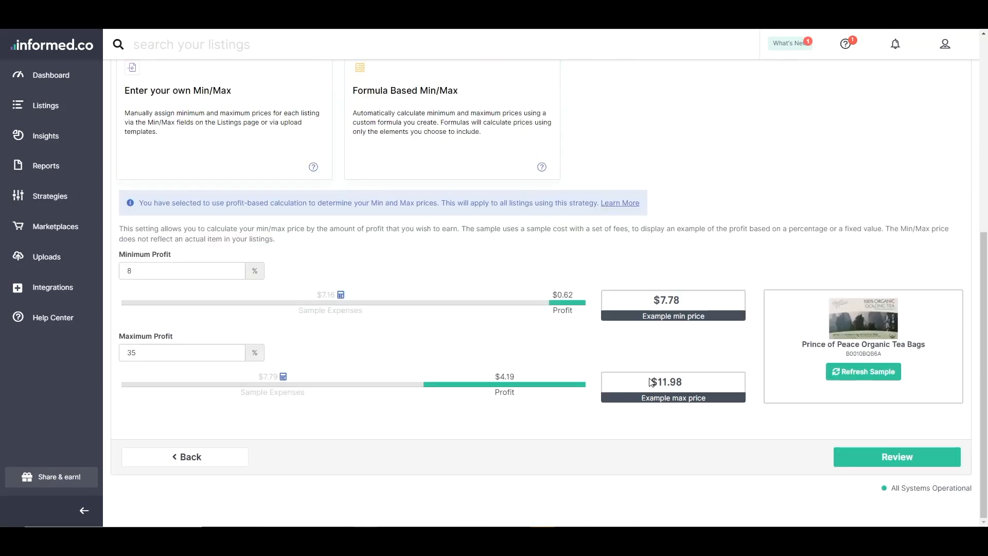
Review the strategy summary and finish editing the strategy
click(902, 457)
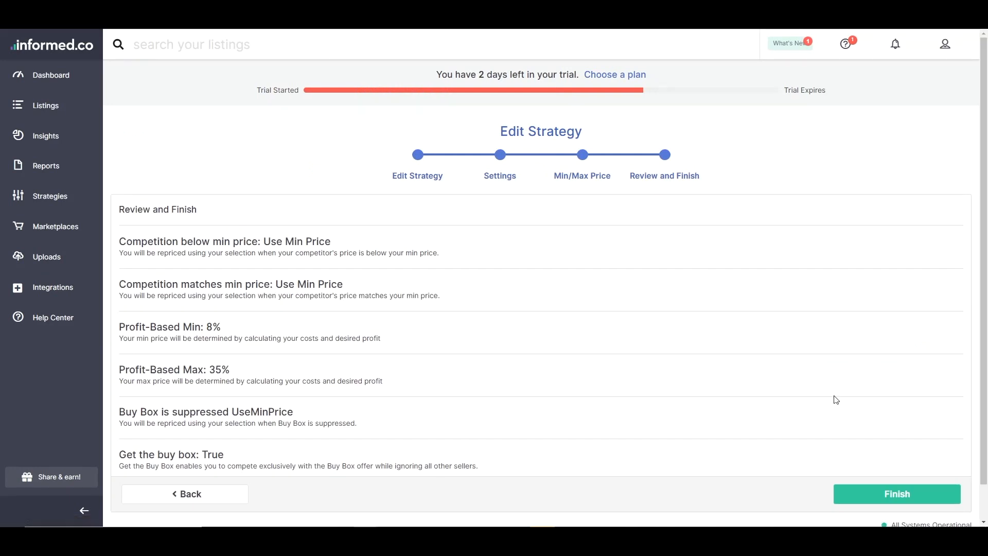
scroll(650, 381, down, 2)
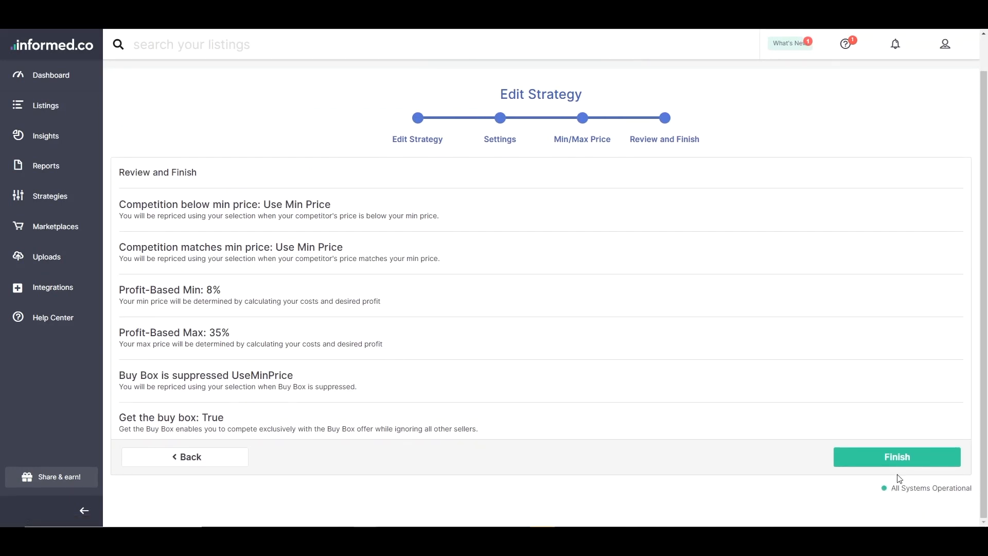
click(898, 457)
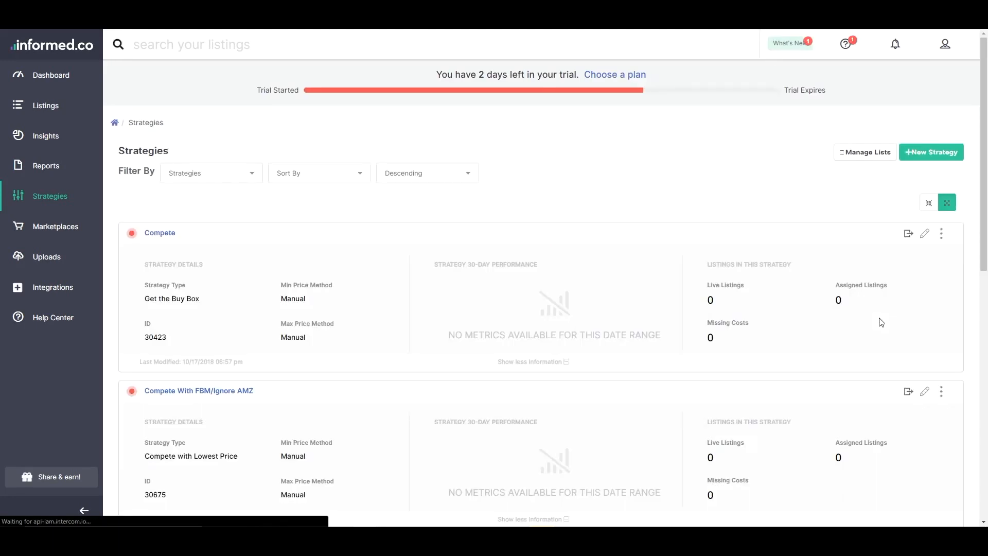
Open the Uploads page, dismiss its introduction, and look over the hosted file upload fields and the uploaded templates
click(60, 260)
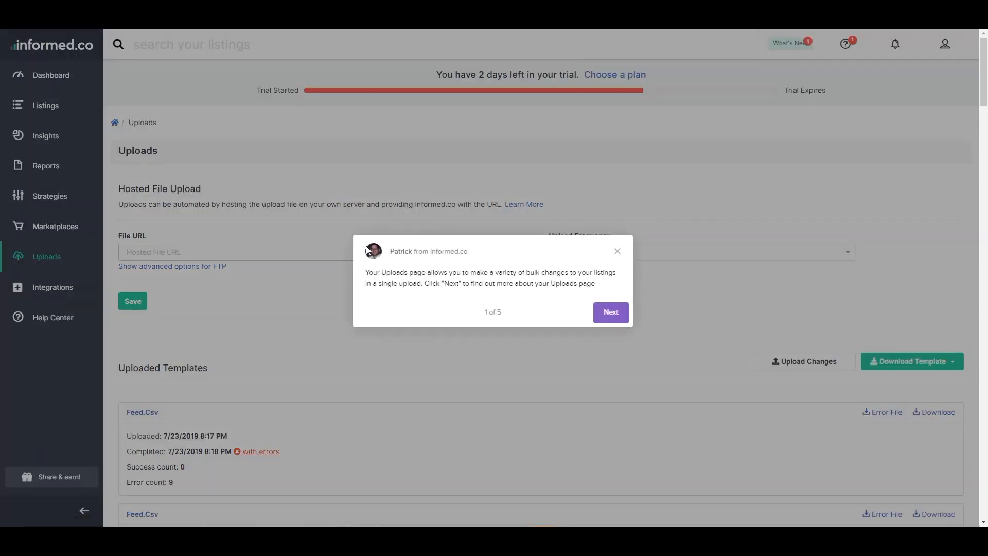
click(618, 252)
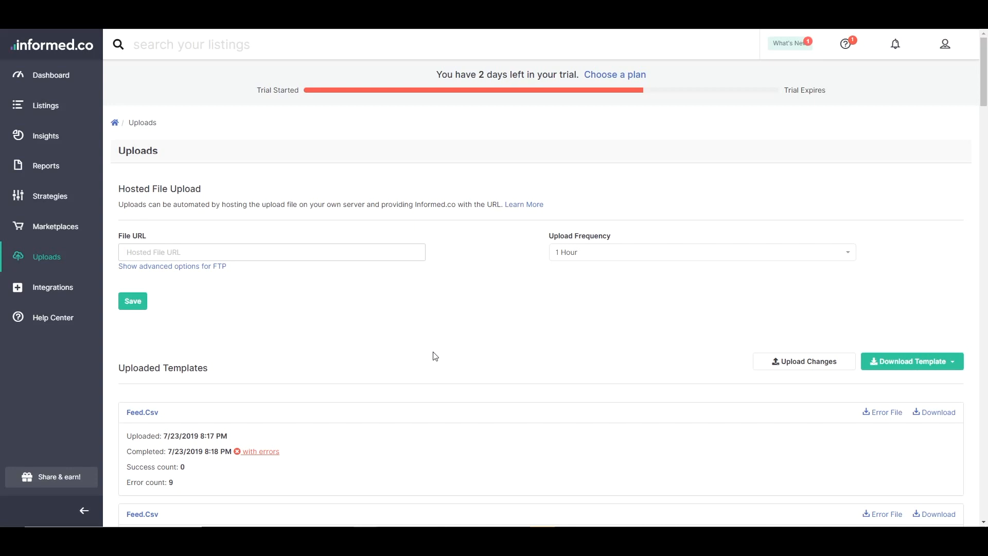
click(129, 250)
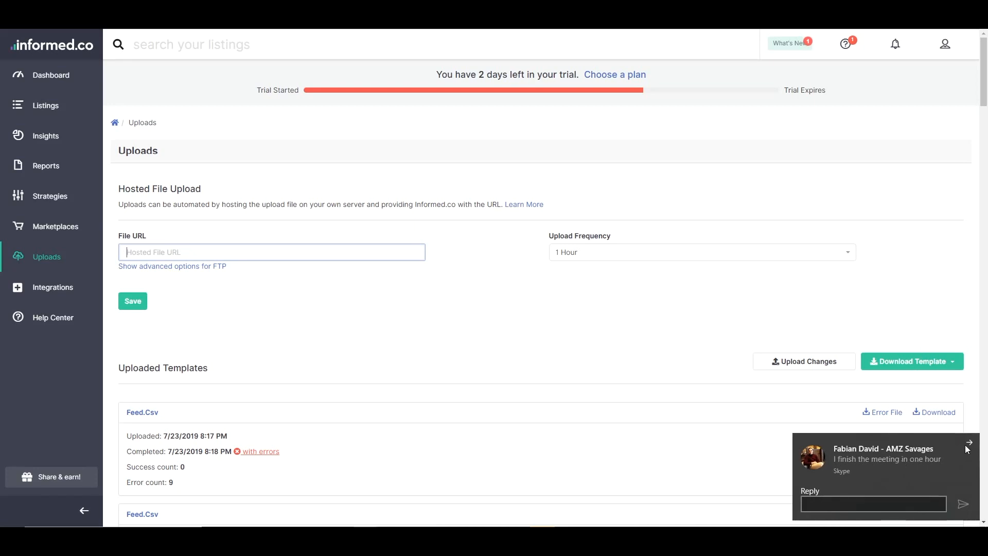
click(967, 443)
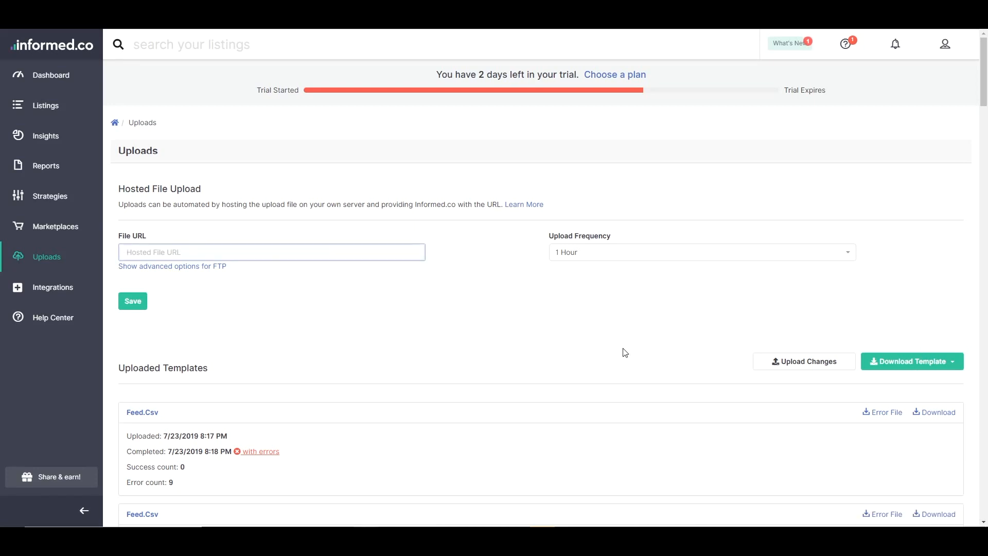
scroll(602, 307, down, 10)
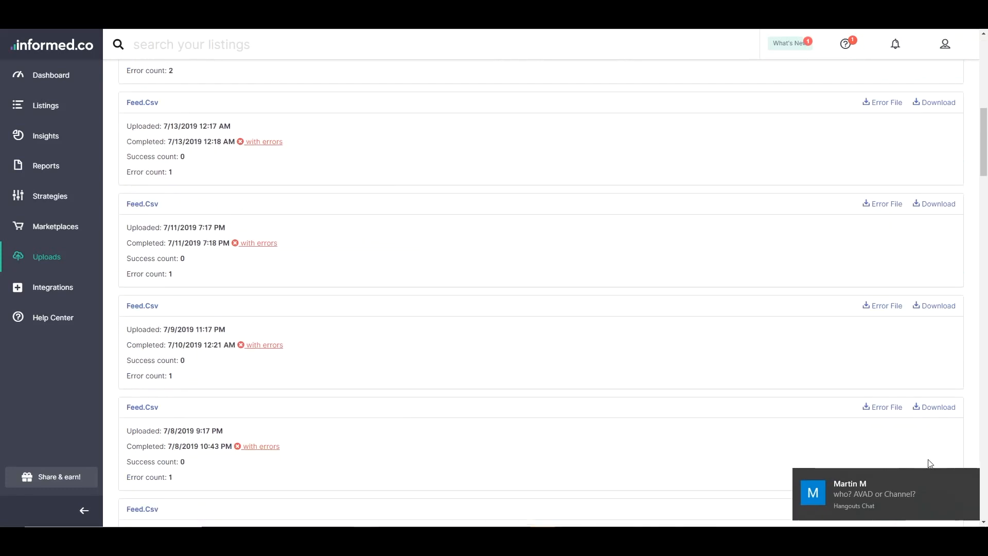
click(968, 478)
scroll(621, 381, up, 1)
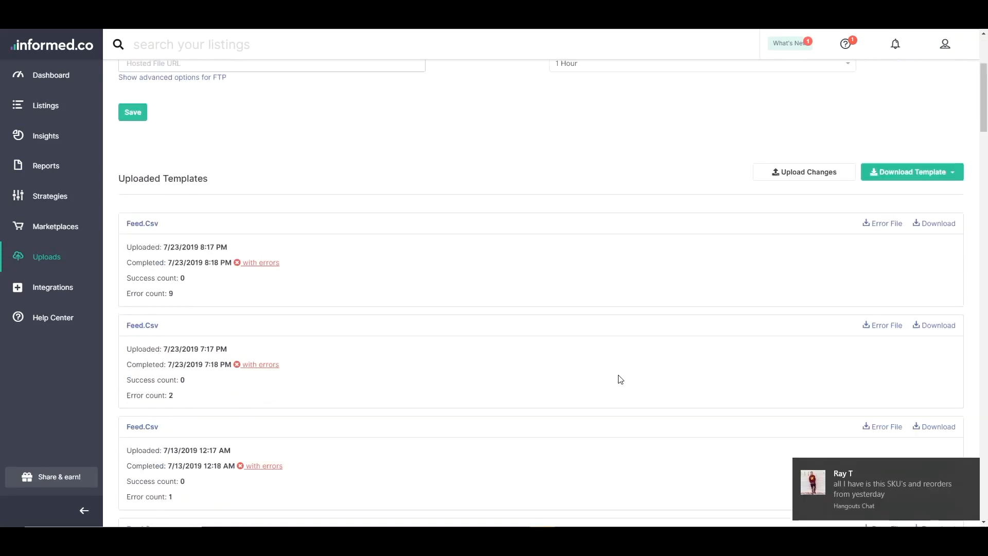
scroll(621, 381, up, 8)
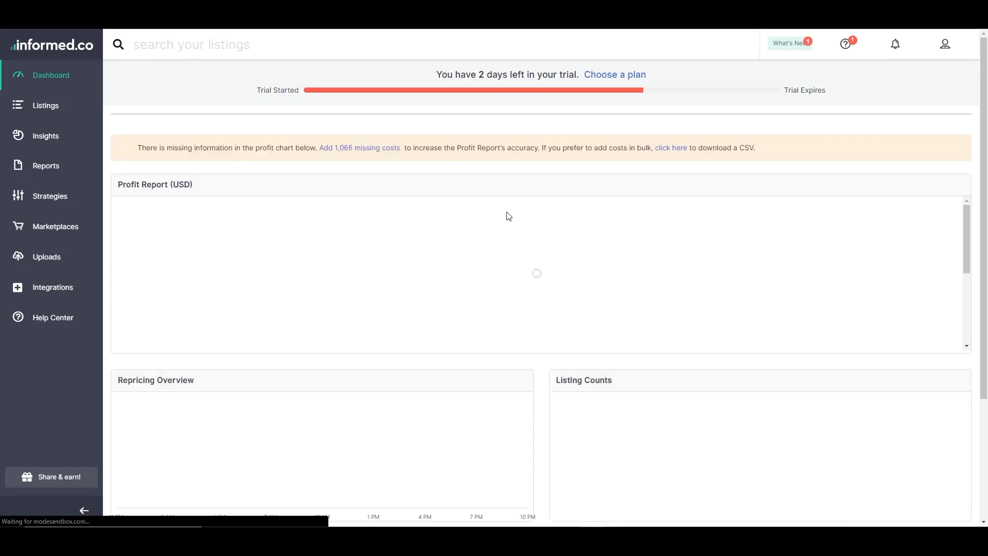
Look over the dashboard's profit report, repricing overview, listing counts and listing overview
scroll(501, 207, down, 3)
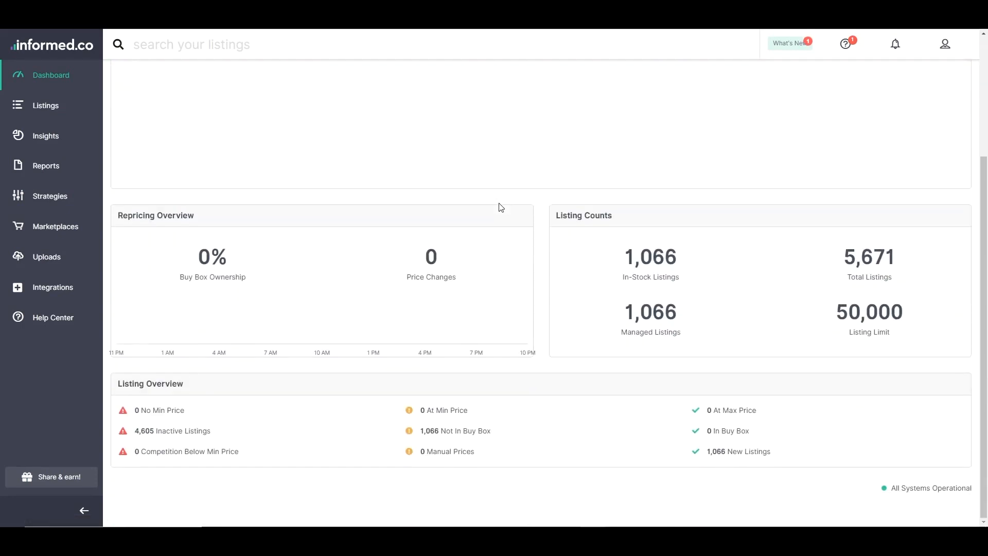
scroll(782, 379, up, 3)
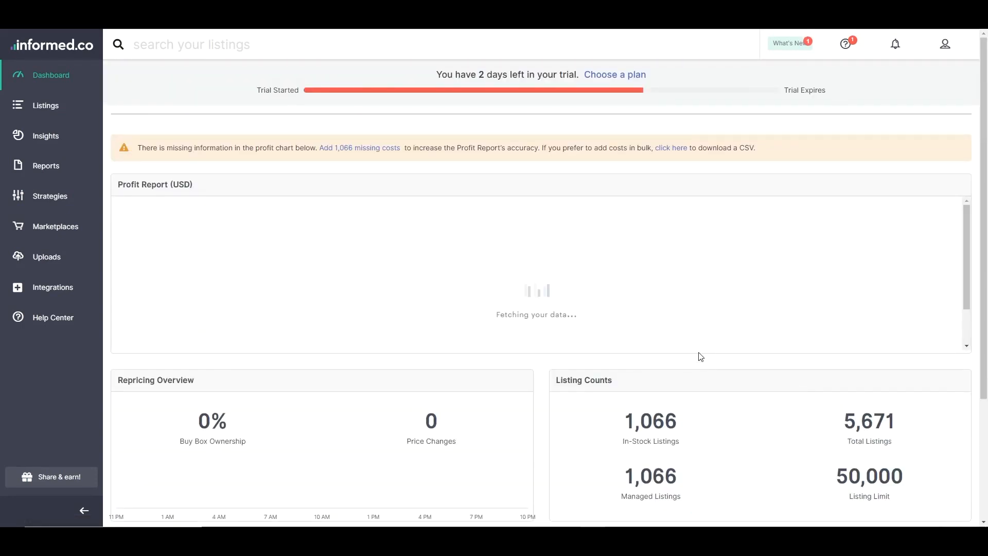
scroll(691, 333, down, 3)
scroll(690, 333, up, 3)
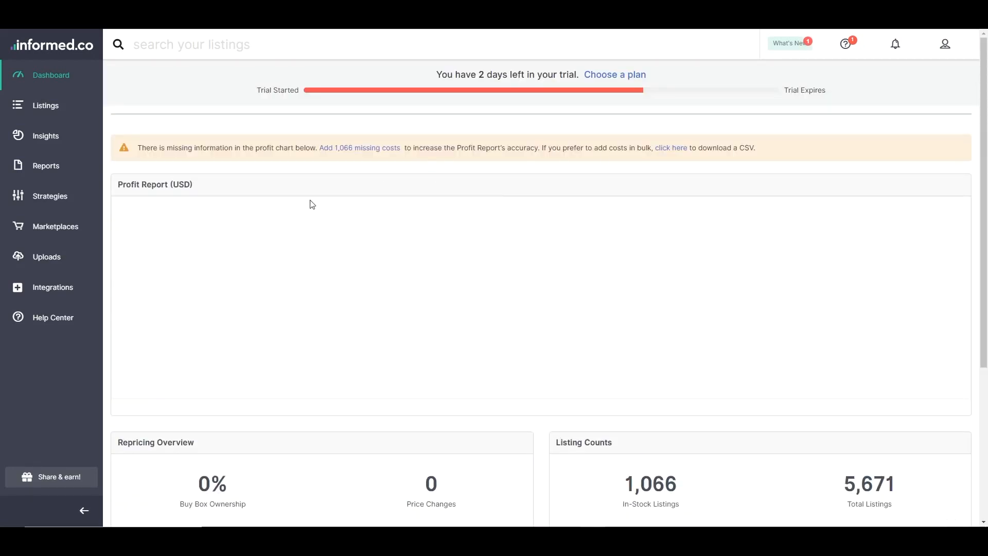
Open the Strategies page
click(49, 203)
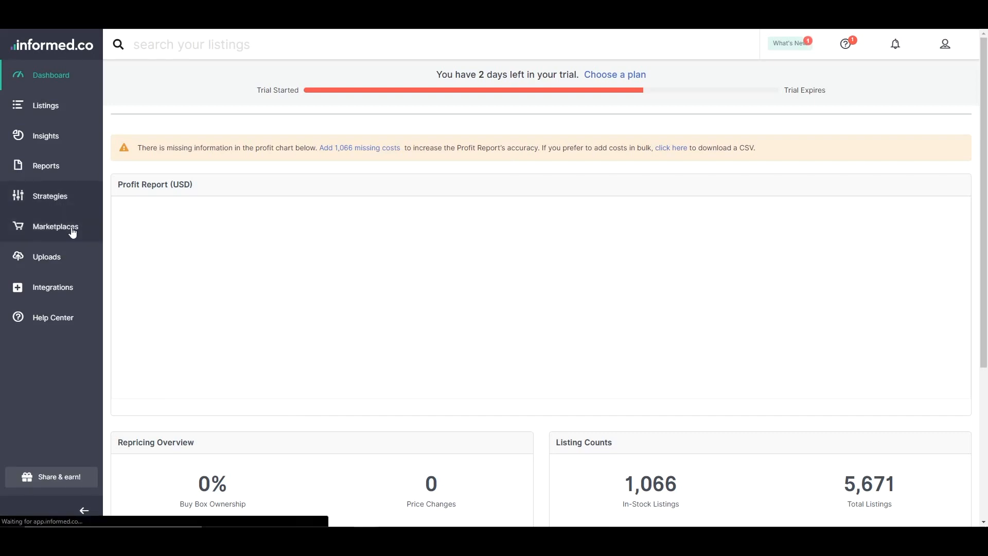